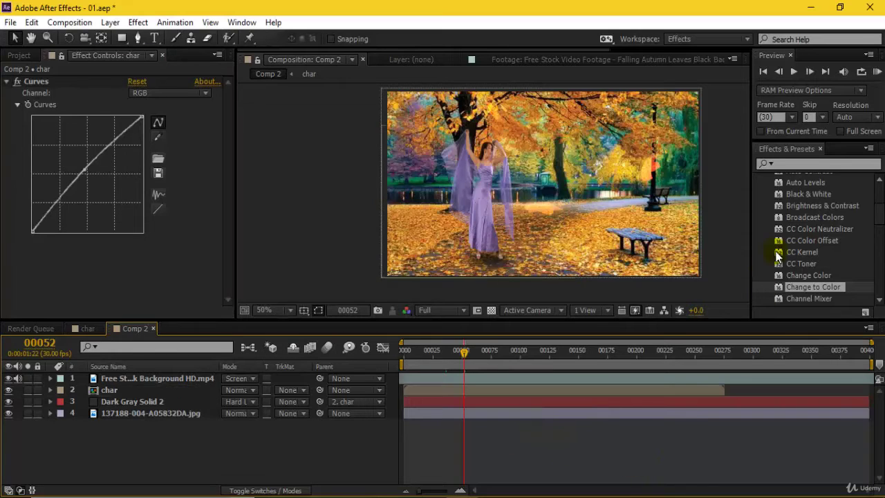
Open the char precomp and toggle the dancer's Keylight key off and back on.
{"action": "left_click_drag", "start_coordinate": [789, 293], "coordinate": [137, 372]}
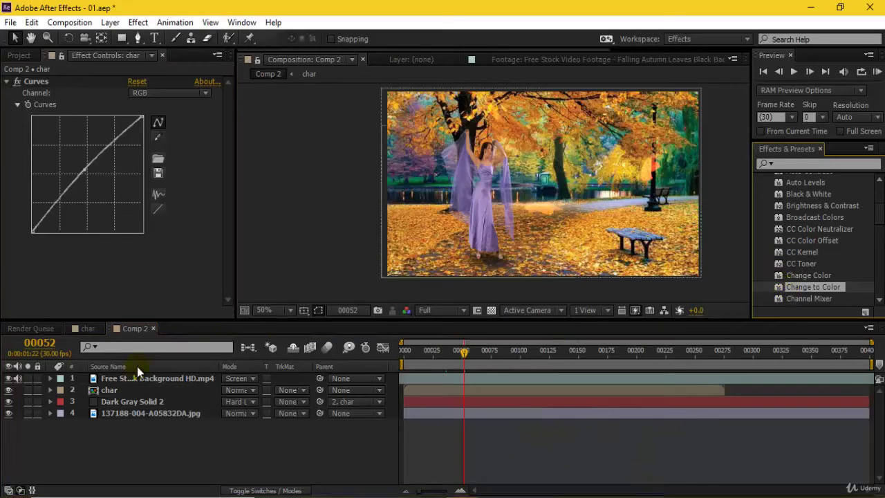
{"action": "double_click", "coordinate": [98, 392]}
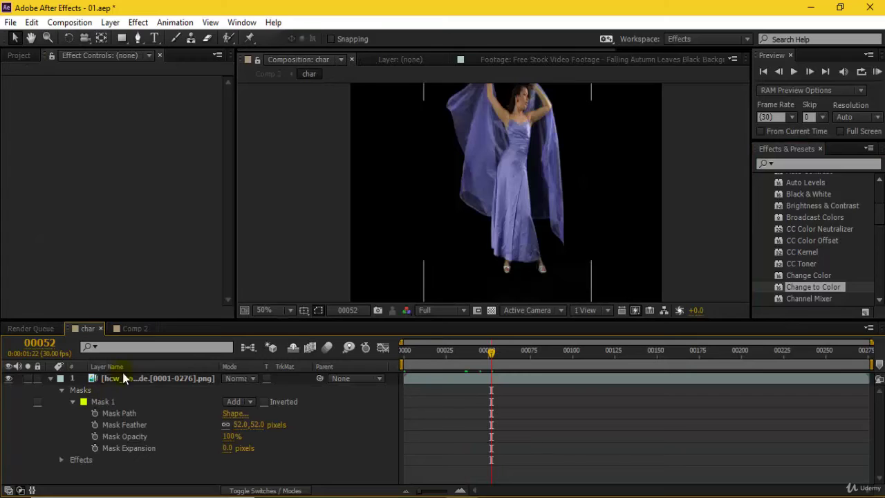
{"action": "left_click", "coordinate": [79, 381]}
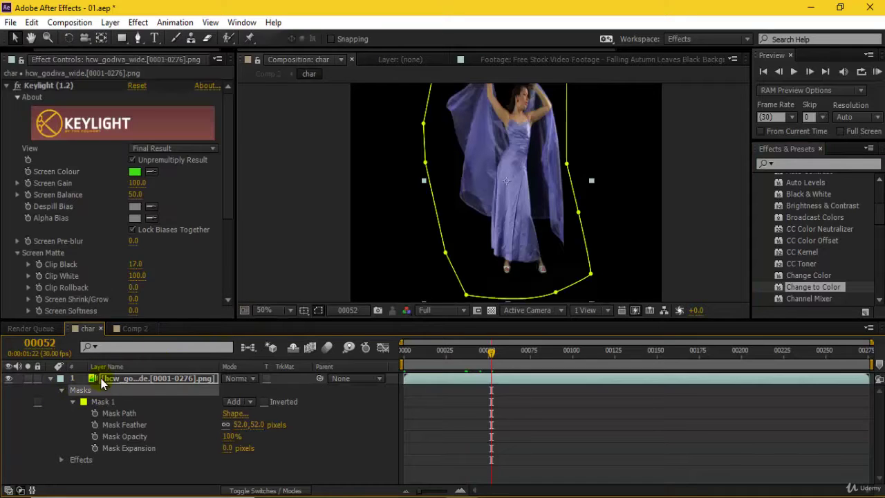
{"action": "left_click", "coordinate": [17, 86]}
{"action": "left_click", "coordinate": [17, 86]}
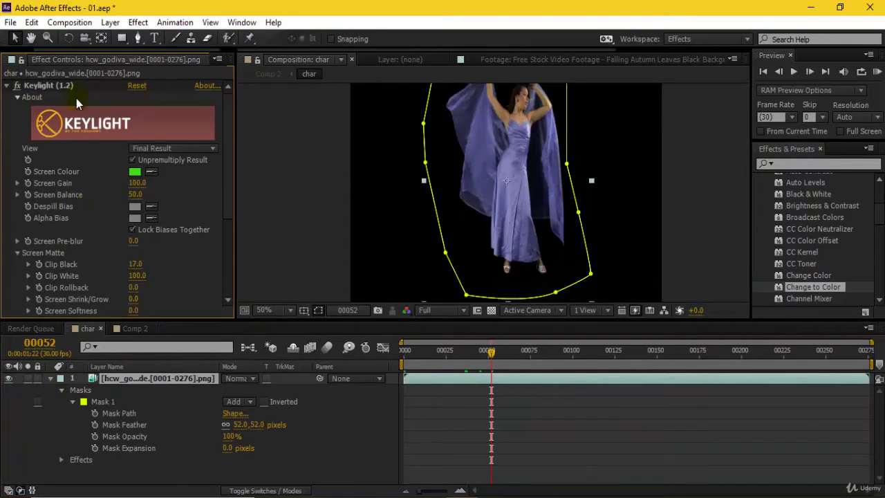
View the dancer's raw green-screen footage in the Layer panel, then show the Project panel.
{"action": "double_click", "coordinate": [137, 385]}
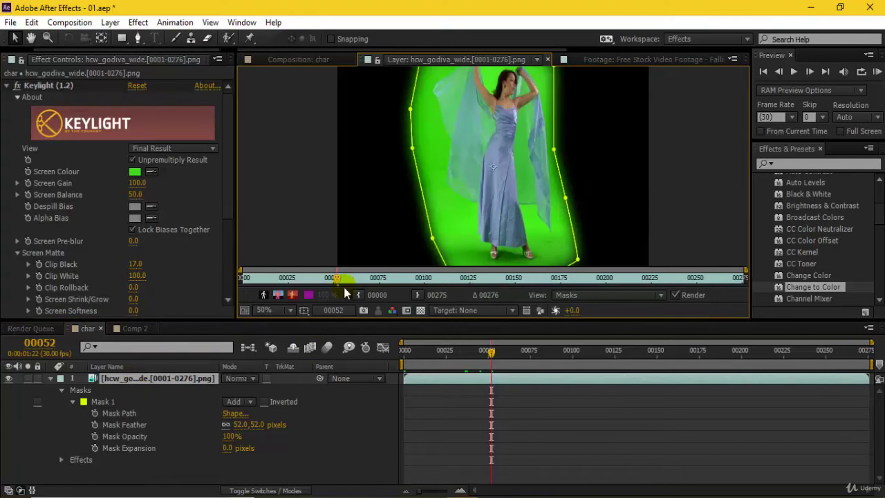
{"action": "left_click", "coordinate": [285, 61]}
{"action": "left_click", "coordinate": [592, 60]}
{"action": "left_click_drag", "start_coordinate": [271, 63], "coordinate": [263, 61]}
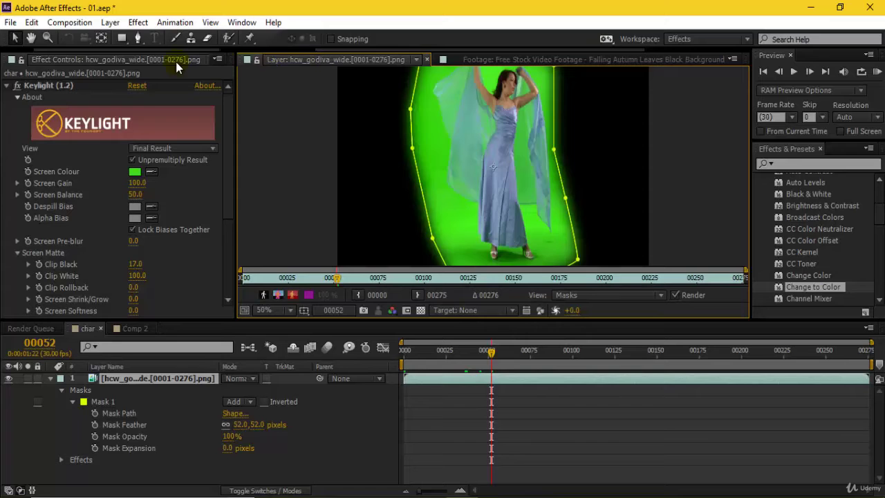
{"action": "left_click", "coordinate": [14, 60]}
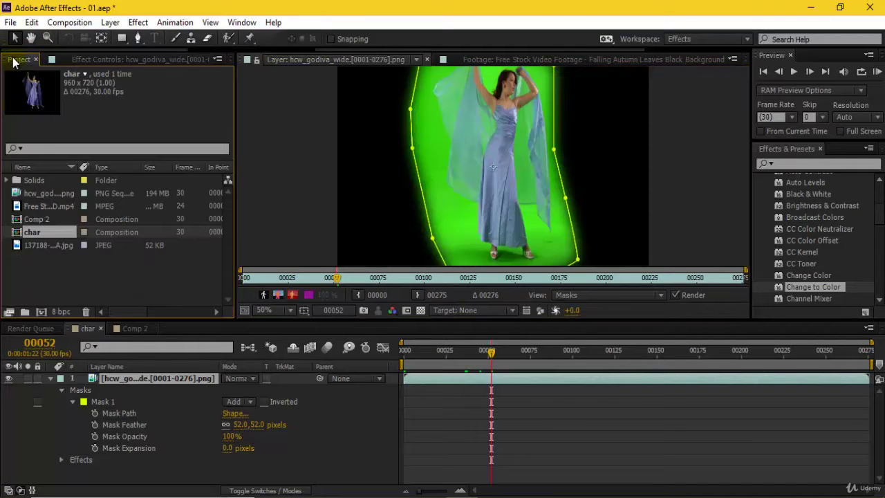
{"action": "double_click", "coordinate": [31, 218]}
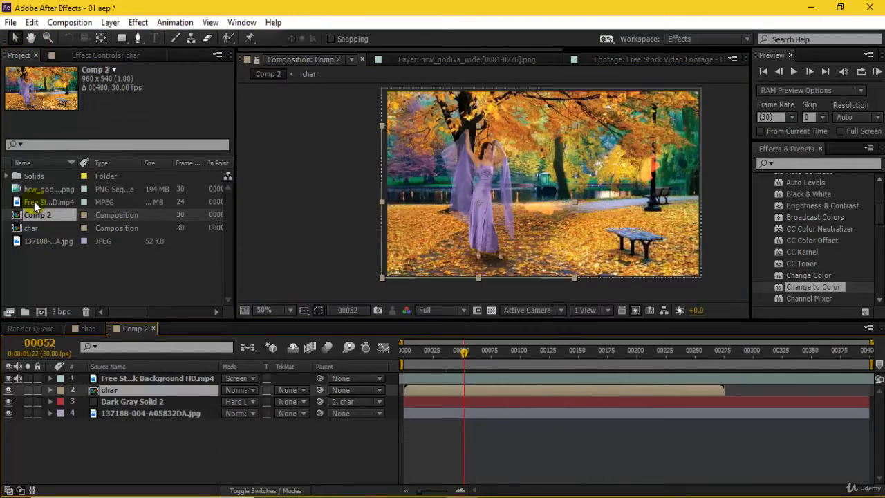
{"action": "double_click", "coordinate": [41, 187]}
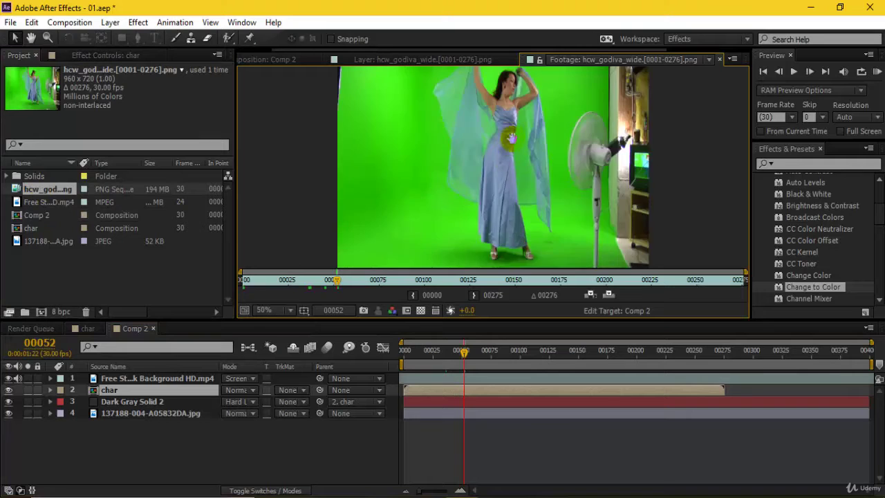
{"action": "left_click_drag", "start_coordinate": [324, 286], "coordinate": [257, 280]}
{"action": "key", "text": "space"}
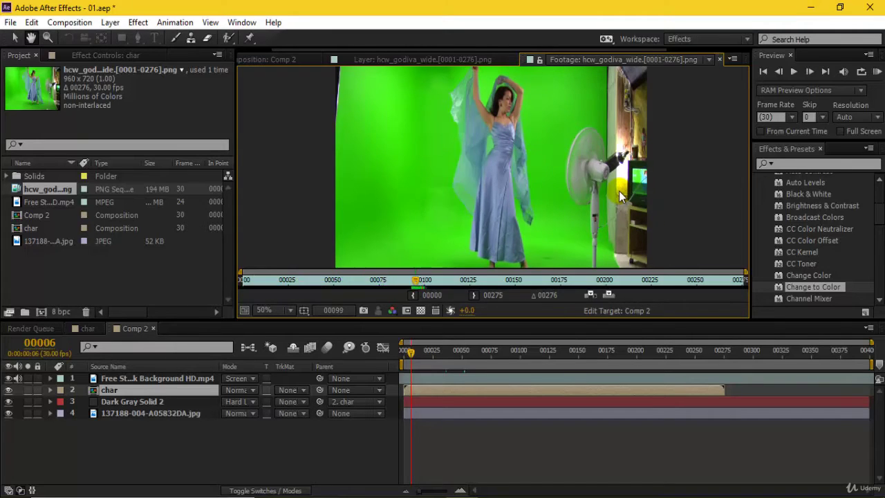
{"action": "key", "text": "space"}
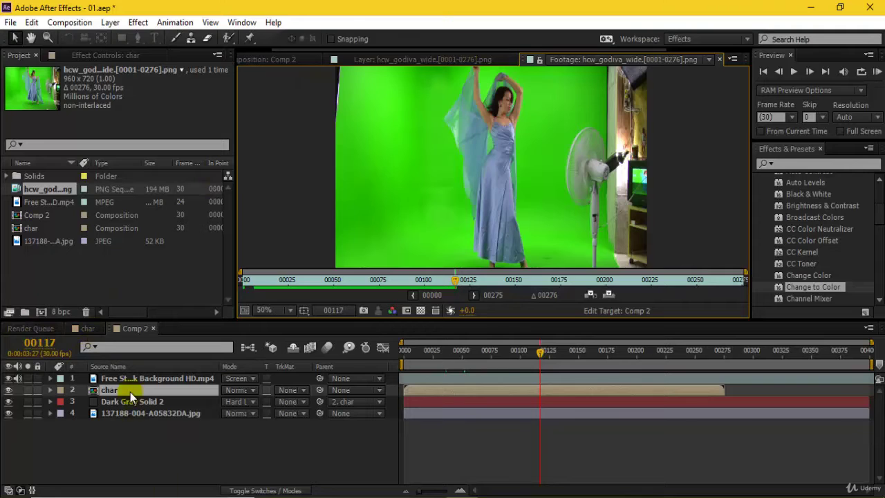
{"action": "left_click", "coordinate": [487, 355]}
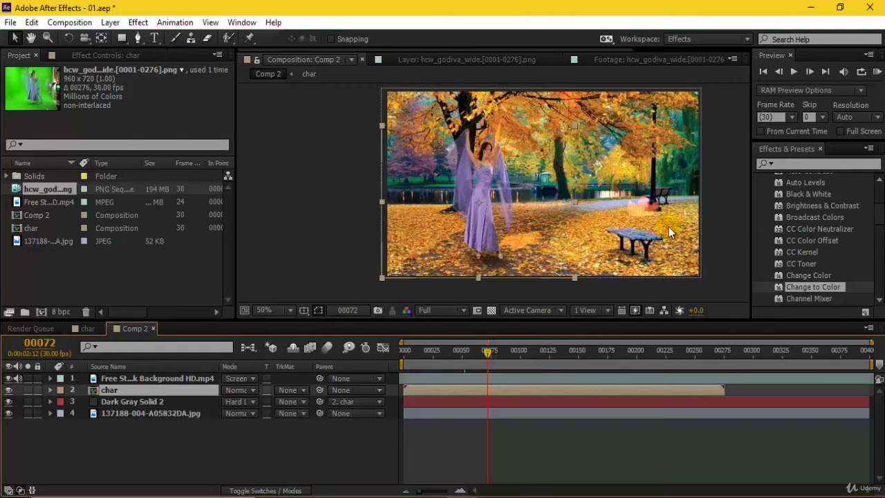
Preview the composite and compare it with and without the shadow.
{"action": "left_click_drag", "start_coordinate": [661, 241], "coordinate": [630, 239]}
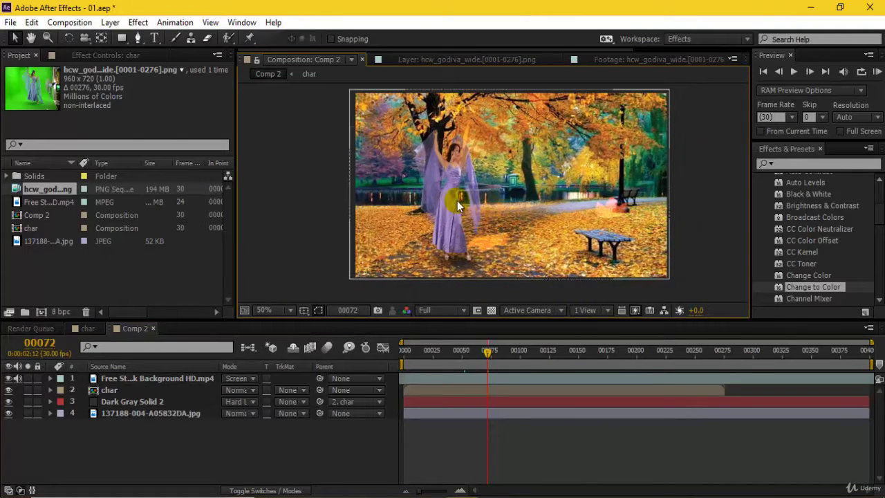
{"action": "key", "text": "space"}
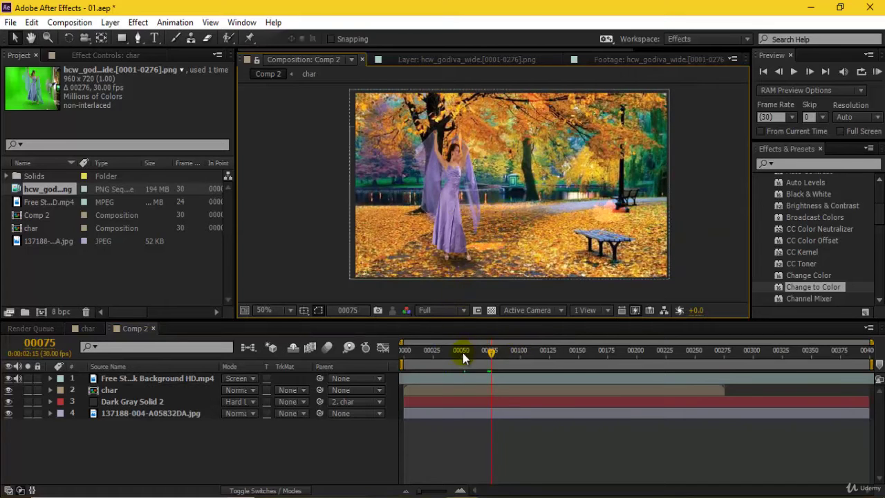
{"action": "scroll", "coordinate": [470, 263], "scroll_direction": "up", "scroll_amount": 4}
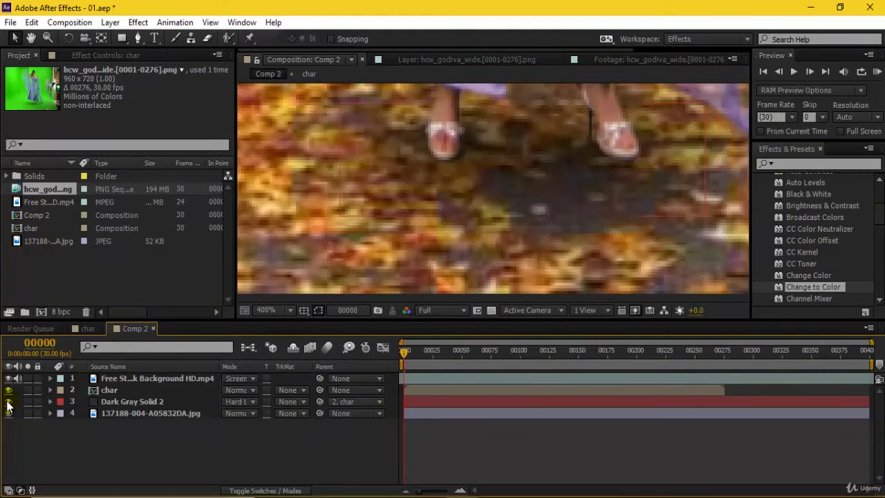
{"action": "left_click", "coordinate": [8, 401]}
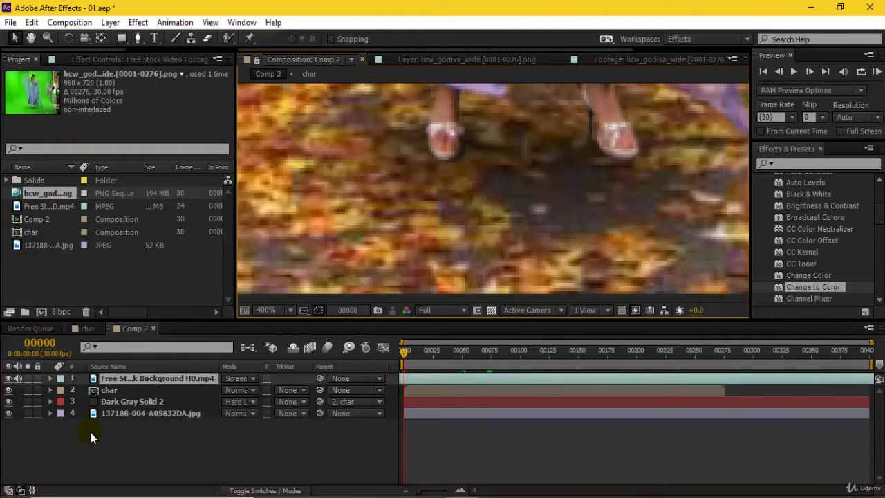
Reshape the Dark Gray Solid 2 shadow and try Difference, Exclusion, then Subtract blending.
{"action": "left_click", "coordinate": [108, 401]}
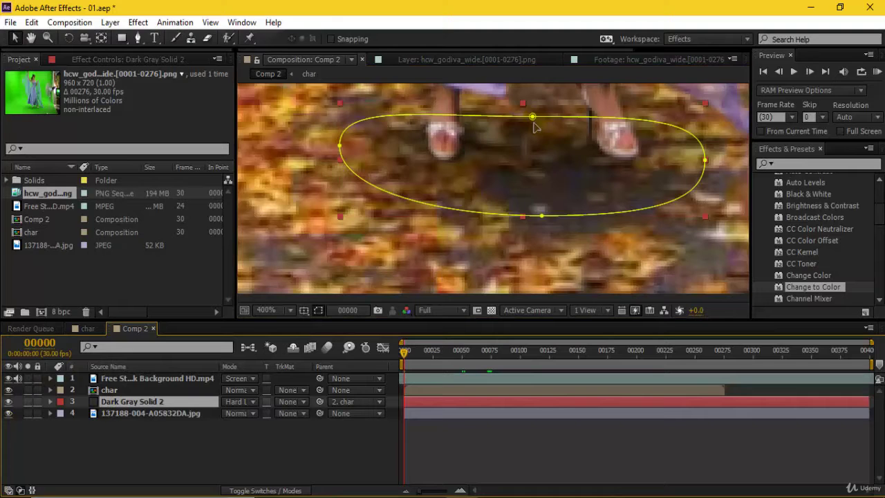
{"action": "left_click_drag", "start_coordinate": [532, 117], "coordinate": [529, 134]}
{"action": "key", "text": "t"}
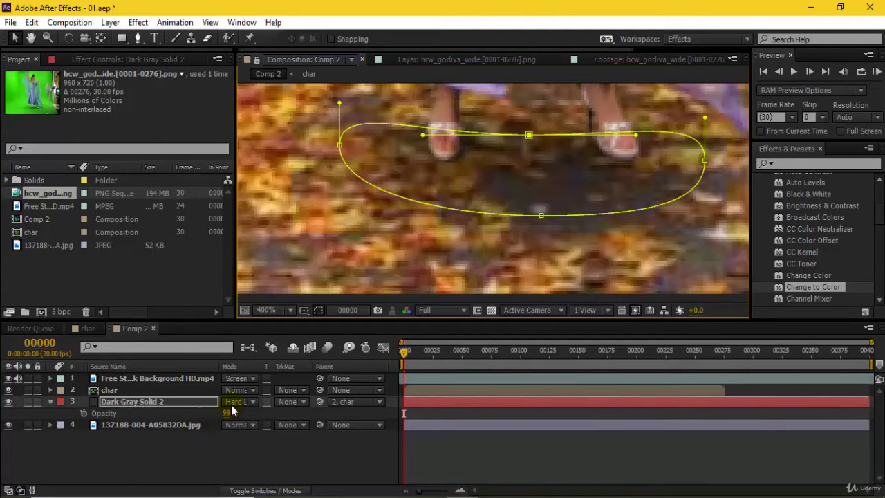
{"action": "left_click", "coordinate": [237, 402]}
{"action": "left_click", "coordinate": [280, 336]}
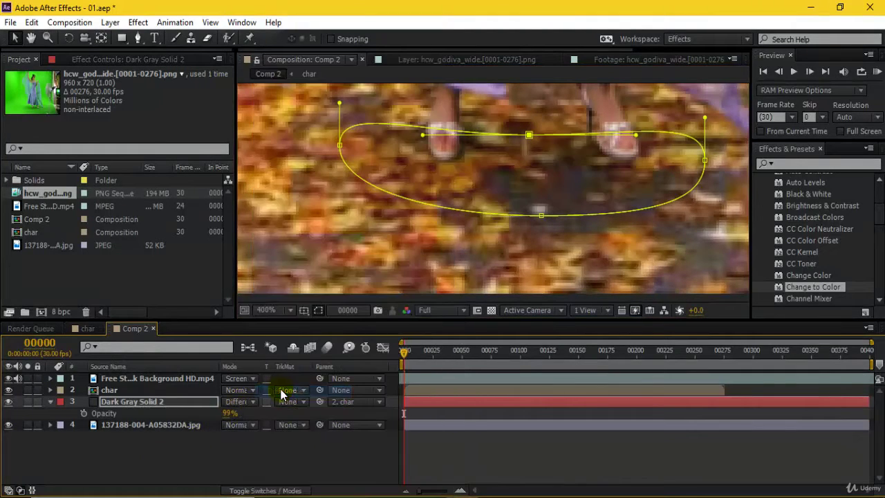
{"action": "left_click", "coordinate": [238, 402]}
{"action": "left_click", "coordinate": [284, 365]}
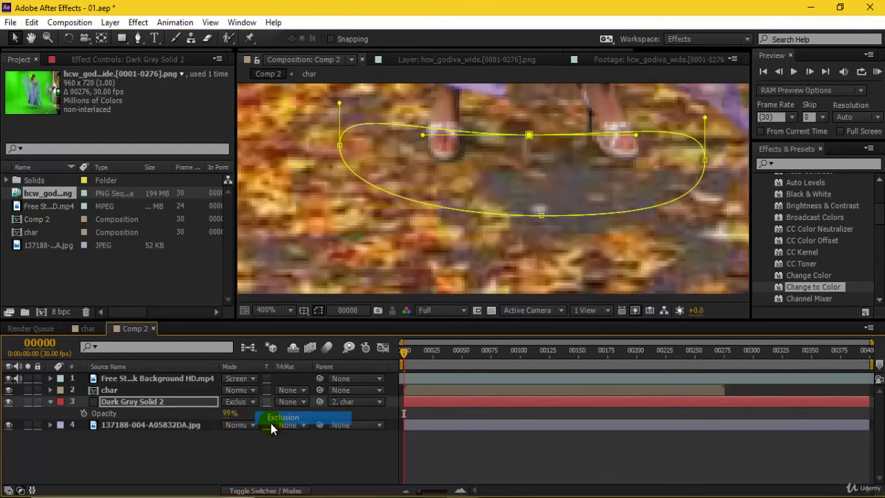
{"action": "left_click", "coordinate": [238, 402]}
{"action": "left_click", "coordinate": [273, 429]}
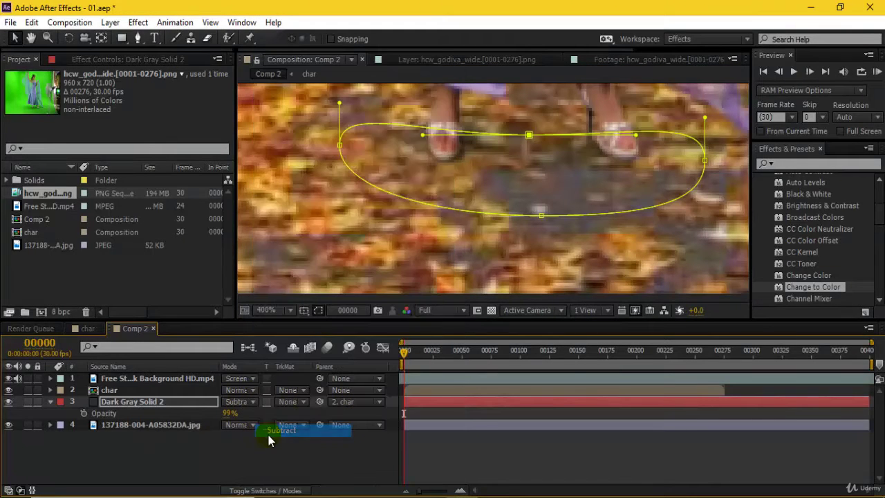
Zoom out to the whole figure and duplicate the Dark Gray Solid 2 shadow layer.
{"action": "key", "text": "slash"}
{"action": "left_click", "coordinate": [509, 463]}
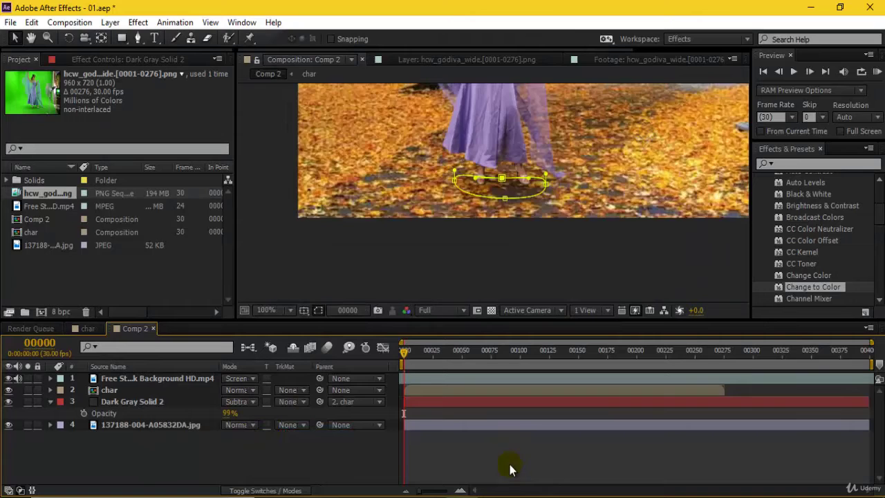
{"action": "scroll", "coordinate": [518, 249], "scroll_direction": "down", "scroll_amount": 1}
{"action": "scroll", "coordinate": [523, 261], "scroll_direction": "down", "scroll_amount": 1}
{"action": "scroll", "coordinate": [511, 239], "scroll_direction": "up", "scroll_amount": 1}
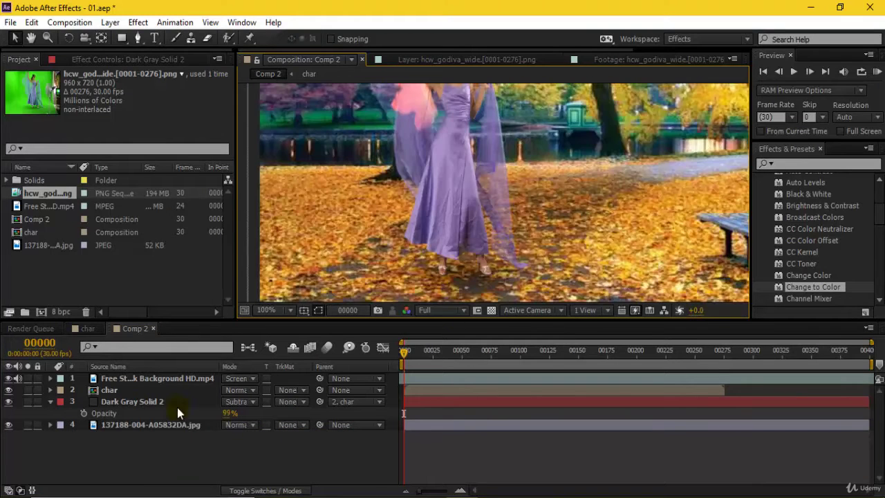
{"action": "left_click", "coordinate": [135, 401]}
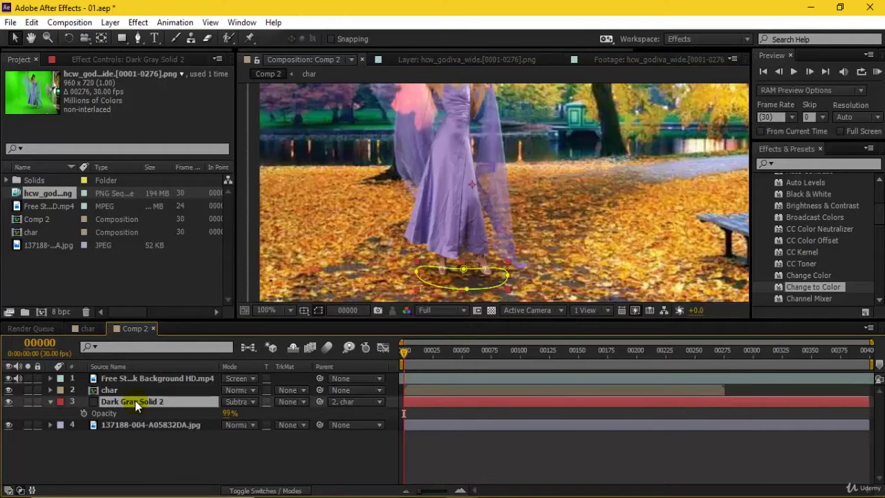
{"action": "key", "text": "ctrl+d"}
{"action": "left_click", "coordinate": [460, 478]}
Lower the second shadow's opacity to 44% and deselect it to judge the result.
{"action": "scroll", "coordinate": [503, 237], "scroll_direction": "down", "scroll_amount": 3}
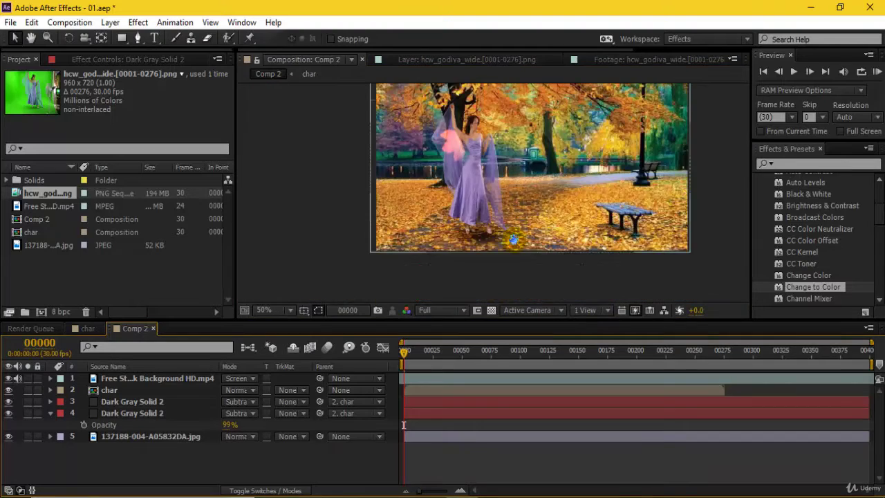
{"action": "scroll", "coordinate": [473, 284], "scroll_direction": "up", "scroll_amount": 1}
{"action": "scroll", "coordinate": [472, 282], "scroll_direction": "up", "scroll_amount": 1}
{"action": "scroll", "coordinate": [514, 215], "scroll_direction": "up", "scroll_amount": 1}
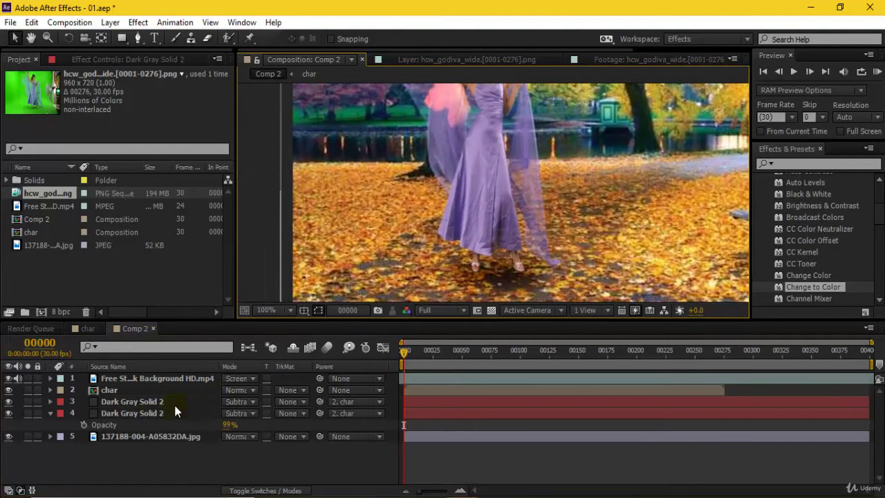
{"action": "left_click_drag", "start_coordinate": [229, 424], "coordinate": [210, 424]}
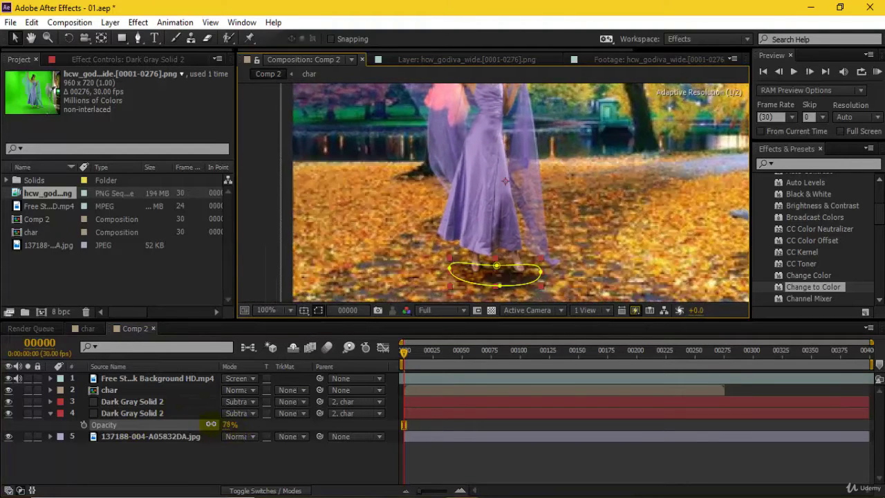
{"action": "left_click", "coordinate": [489, 473]}
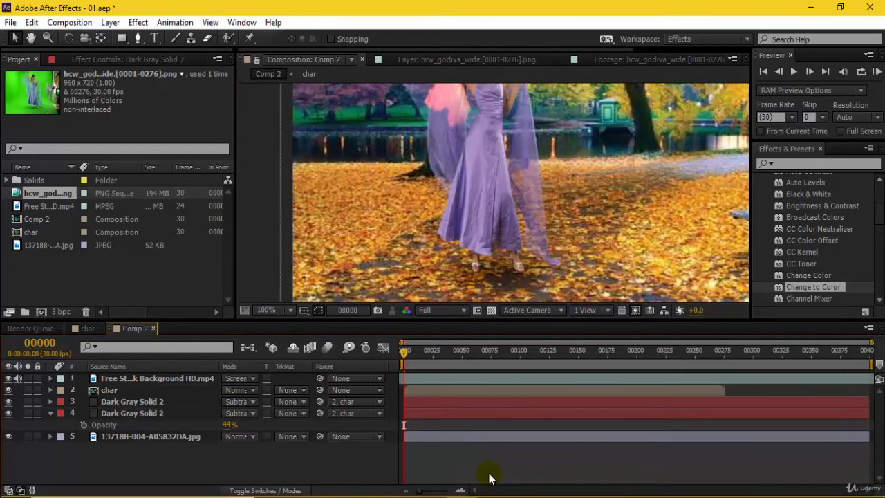
{"action": "scroll", "coordinate": [536, 193], "scroll_direction": "down", "scroll_amount": 2}
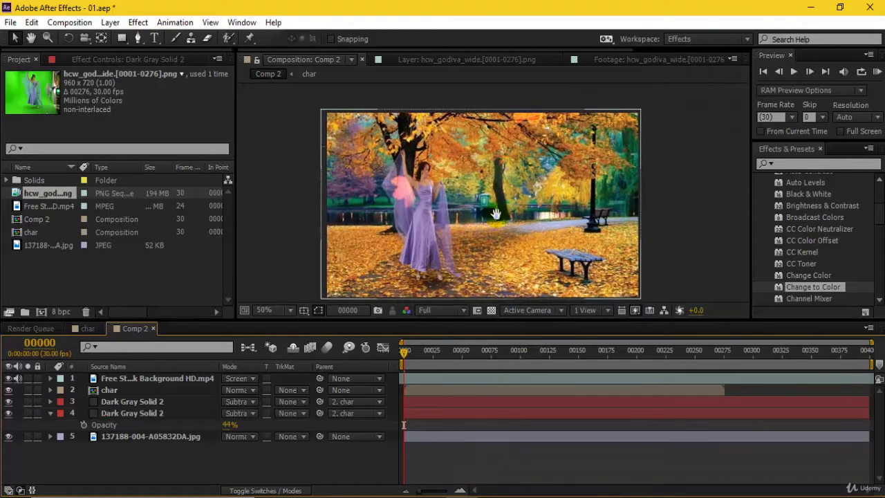
Solo the char layer to inspect the key, then turn Solo back off.
{"action": "left_click", "coordinate": [127, 392]}
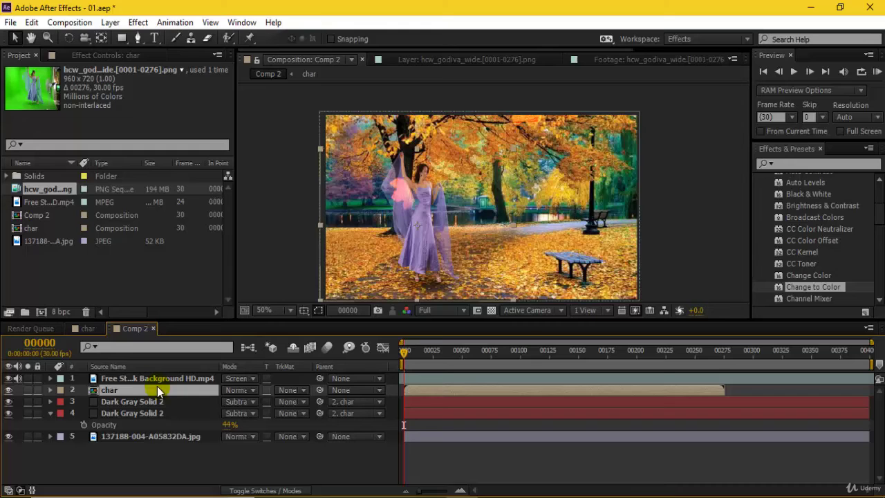
{"action": "left_click", "coordinate": [29, 392]}
{"action": "left_click", "coordinate": [28, 392]}
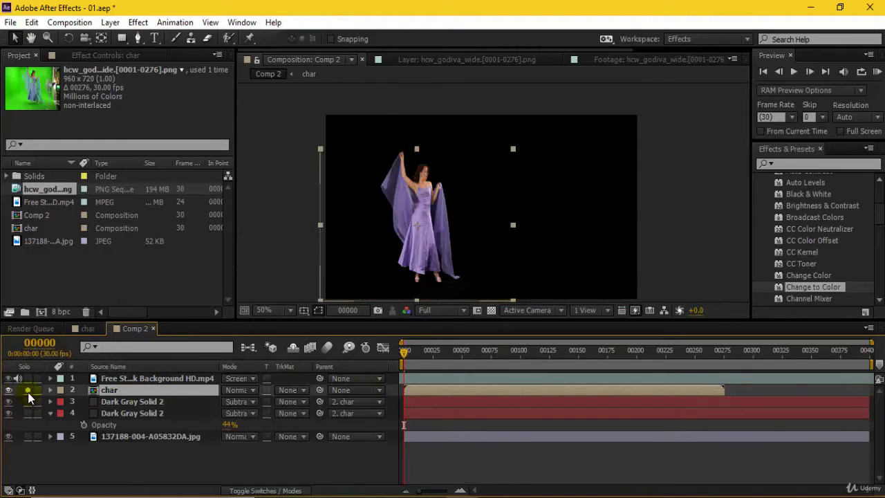
{"action": "left_click", "coordinate": [28, 392]}
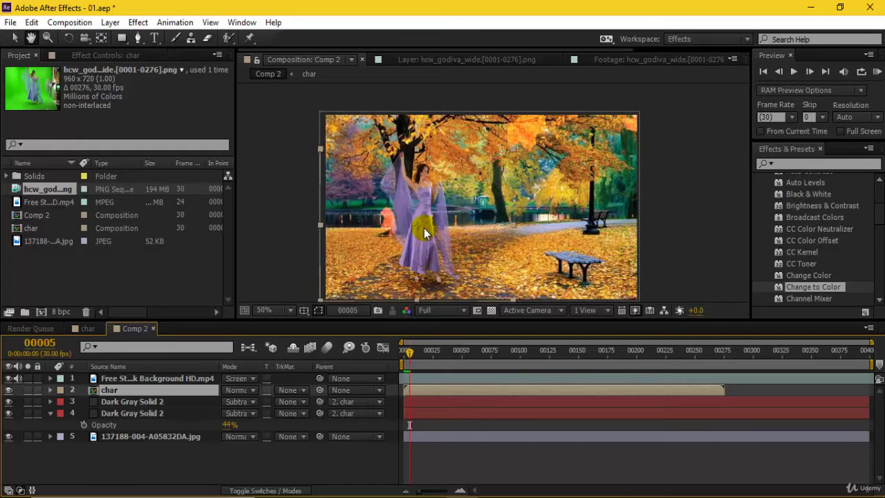
Move the background HD.mp4 layer below char and scrub the opening frames.
{"action": "scroll", "coordinate": [424, 228], "scroll_direction": "up", "scroll_amount": 2}
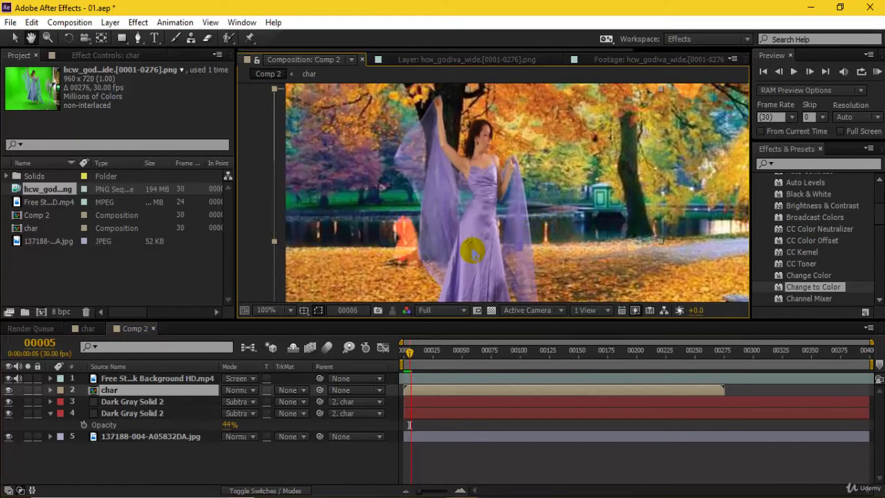
{"action": "left_click_drag", "start_coordinate": [136, 381], "coordinate": [136, 392]}
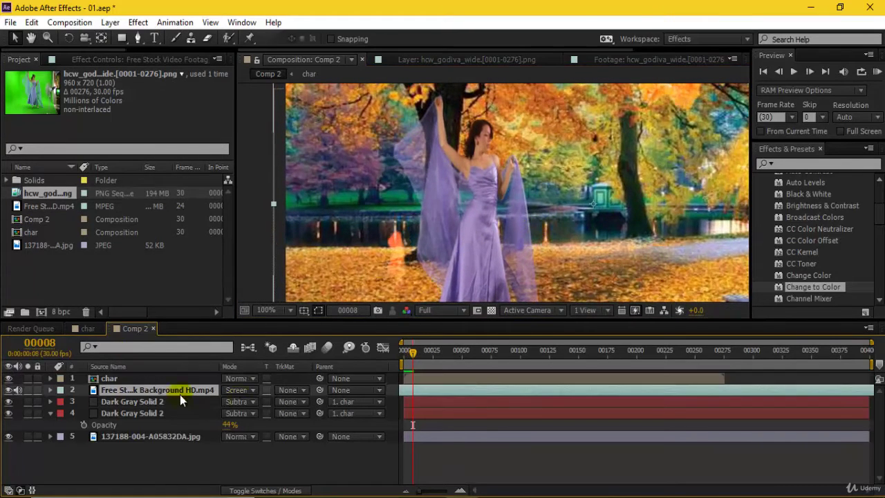
{"action": "mouse_move", "coordinate": [398, 352]}
{"action": "left_mouse_down"}
{"action": "mouse_move", "coordinate": [390, 351]}
{"action": "mouse_move", "coordinate": [408, 353]}
{"action": "left_mouse_up"}
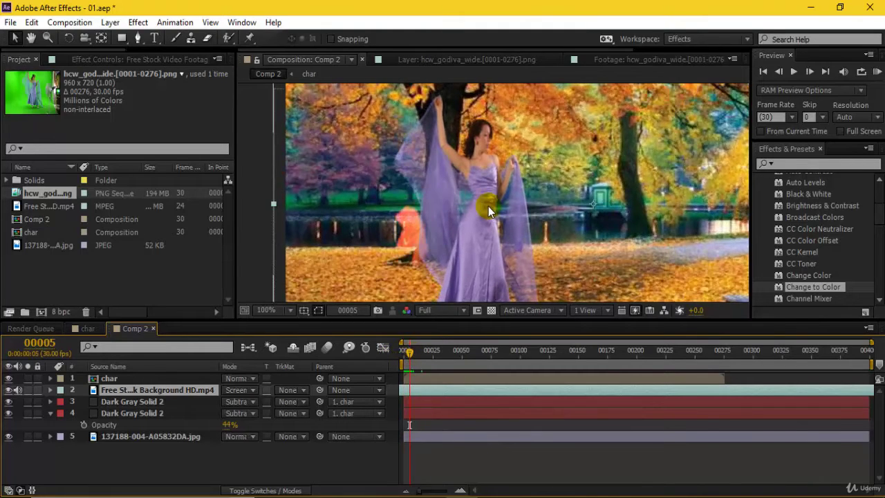
{"action": "left_click_drag", "start_coordinate": [488, 206], "coordinate": [474, 201]}
{"action": "left_click", "coordinate": [109, 378]}
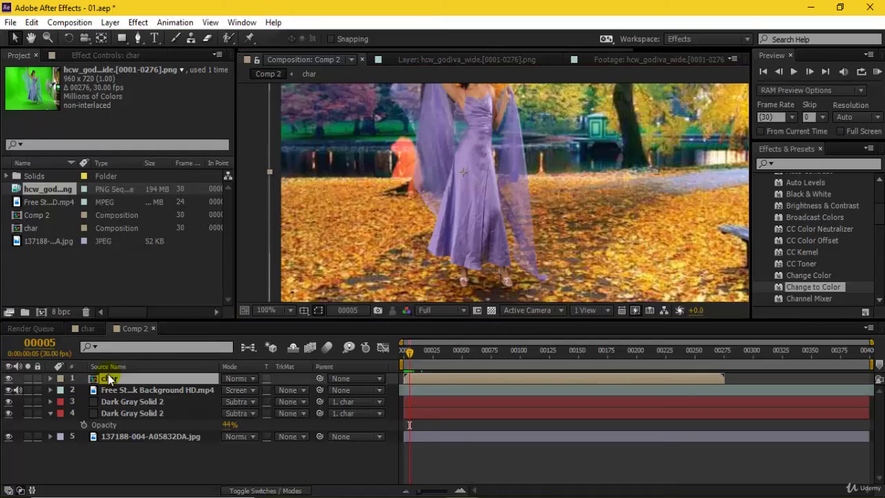
Show char's Effect Controls and toggle Curves to compare the dress.
{"action": "left_click", "coordinate": [118, 57]}
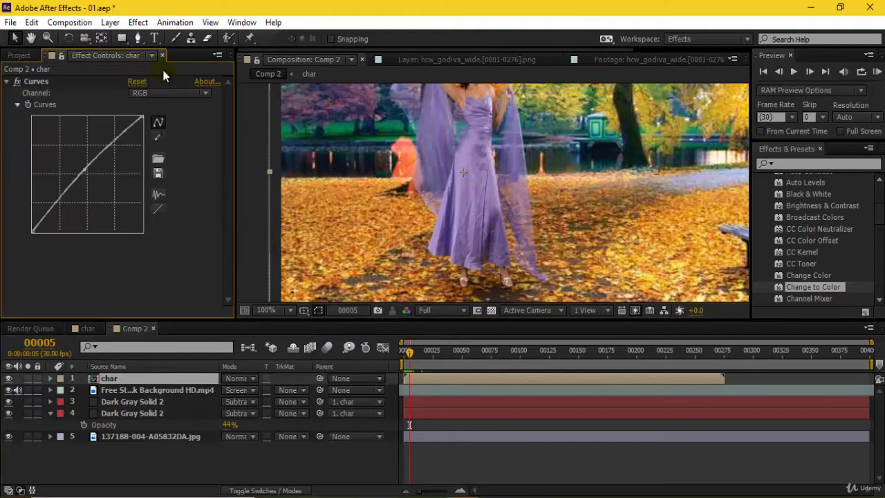
{"action": "left_click", "coordinate": [18, 82]}
{"action": "left_click", "coordinate": [19, 82]}
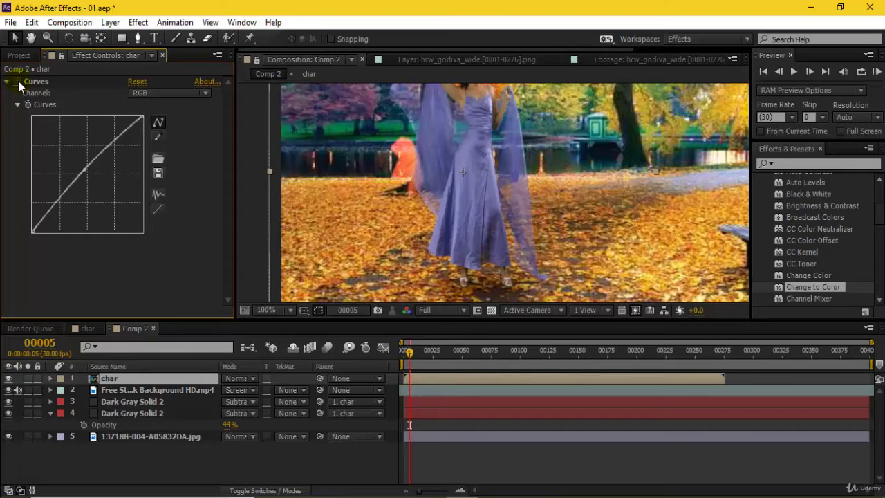
Apply Change to Color to char and eyedrop the dress's purple as the From colour.
{"action": "left_click_drag", "start_coordinate": [813, 287], "coordinate": [73, 260]}
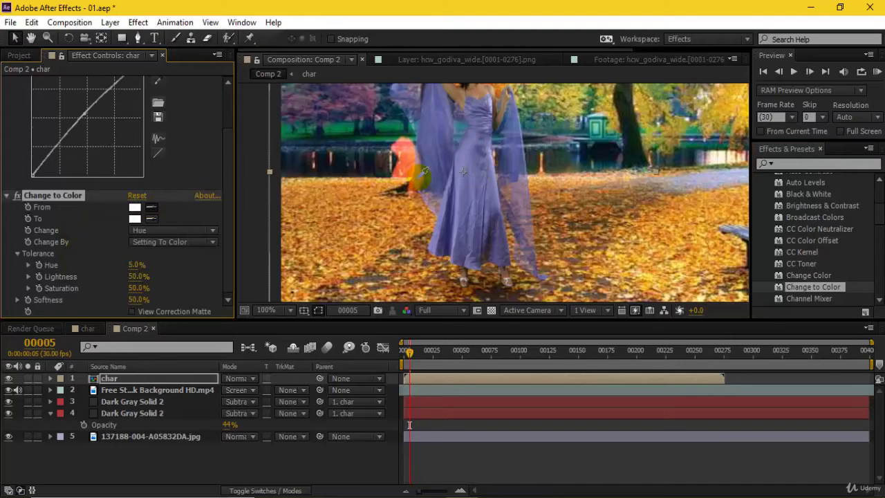
{"action": "left_click", "coordinate": [469, 161]}
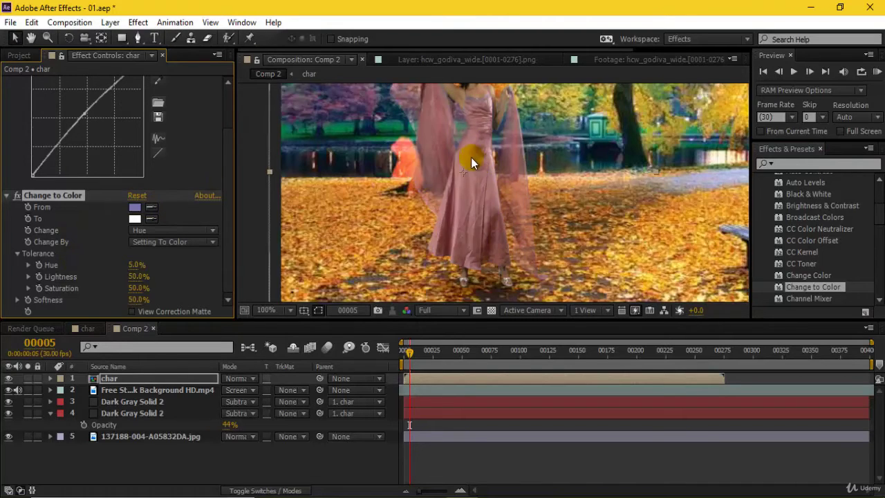
{"action": "scroll", "coordinate": [517, 170], "scroll_direction": "down", "scroll_amount": 1}
{"action": "scroll", "coordinate": [504, 204], "scroll_direction": "down", "scroll_amount": 1}
{"action": "scroll", "coordinate": [476, 220], "scroll_direction": "up", "scroll_amount": 1}
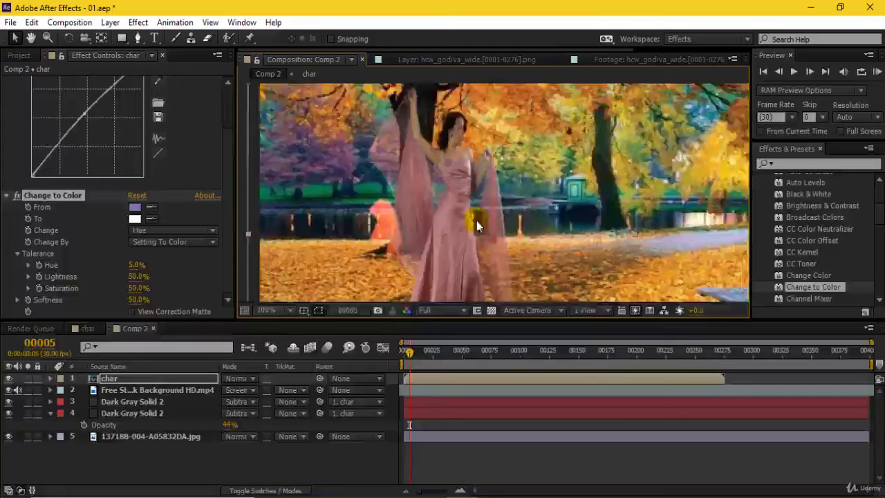
{"action": "scroll", "coordinate": [484, 204], "scroll_direction": "up", "scroll_amount": 1}
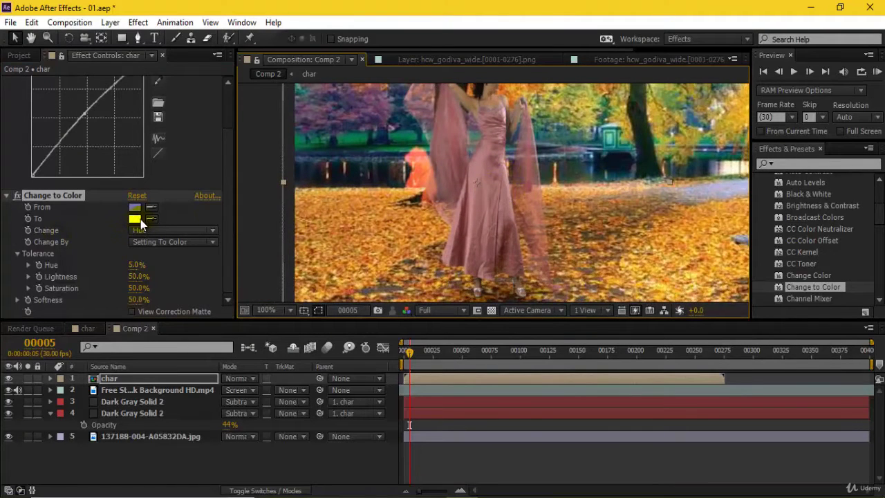
Try green, purple, pink, red and orange as the Change to Color target colour.
{"action": "left_click", "coordinate": [136, 220]}
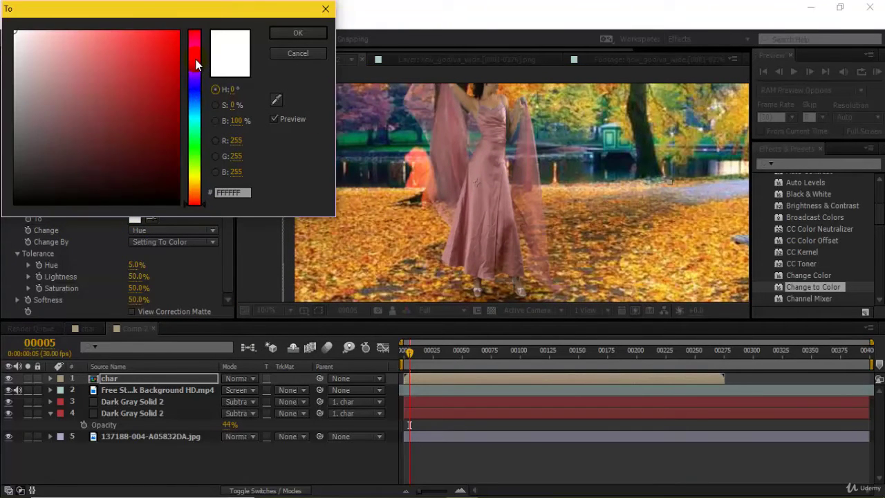
{"action": "left_click_drag", "start_coordinate": [195, 69], "coordinate": [194, 141]}
{"action": "left_click", "coordinate": [166, 56]}
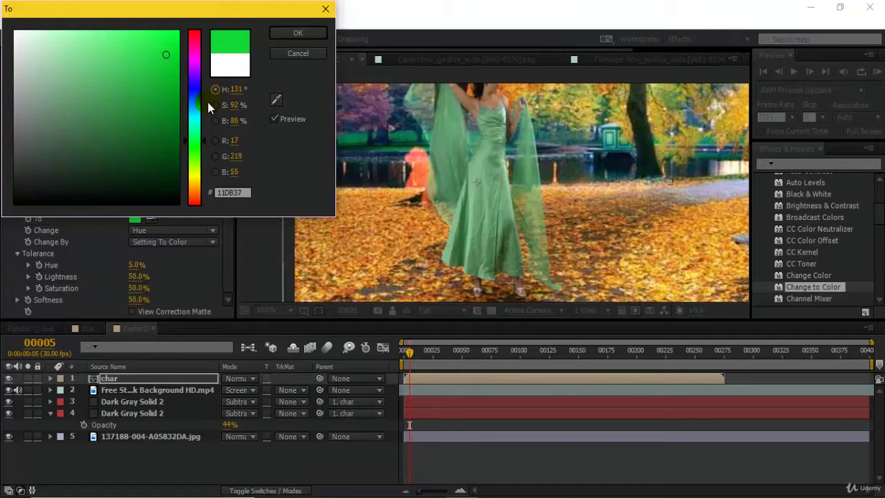
{"action": "left_click_drag", "start_coordinate": [197, 159], "coordinate": [197, 205]}
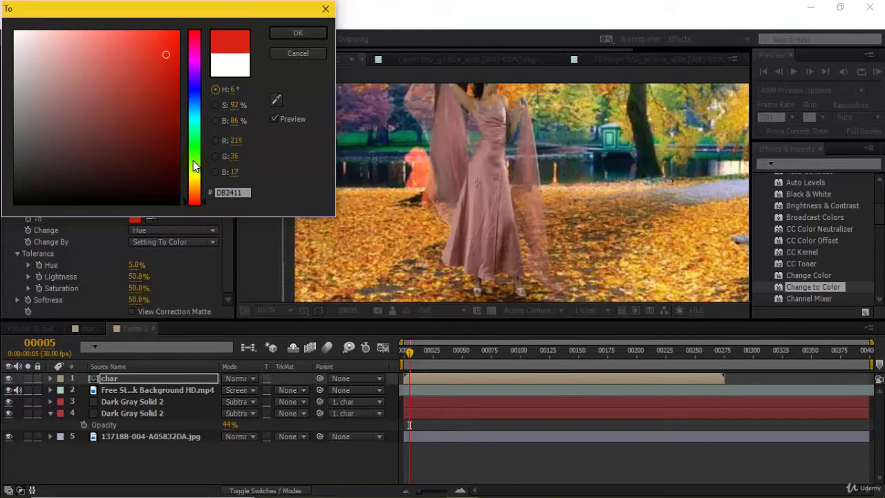
{"action": "left_click", "coordinate": [197, 59]}
{"action": "left_click", "coordinate": [170, 66]}
{"action": "mouse_move", "coordinate": [89, 111]}
{"action": "left_mouse_down"}
{"action": "mouse_move", "coordinate": [84, 2]}
{"action": "mouse_move", "coordinate": [95, 55]}
{"action": "mouse_move", "coordinate": [168, 39]}
{"action": "mouse_move", "coordinate": [136, 32]}
{"action": "left_mouse_up"}
{"action": "left_click", "coordinate": [194, 52]}
{"action": "mouse_move", "coordinate": [192, 46]}
{"action": "left_mouse_down"}
{"action": "mouse_move", "coordinate": [191, 30]}
{"action": "mouse_move", "coordinate": [176, 32]}
{"action": "left_mouse_up"}
{"action": "mouse_move", "coordinate": [151, 184]}
{"action": "left_mouse_down"}
{"action": "mouse_move", "coordinate": [158, 187]}
{"action": "mouse_move", "coordinate": [176, 32]}
{"action": "left_mouse_up"}
{"action": "left_click", "coordinate": [184, 8]}
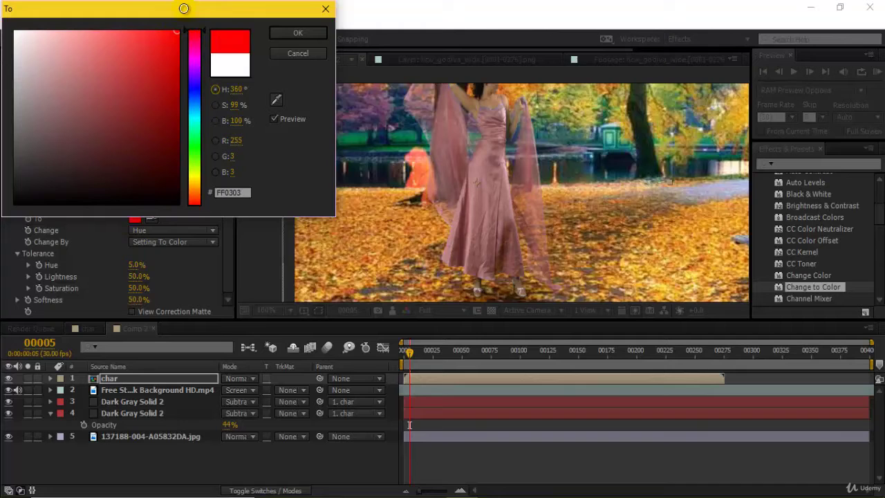
{"action": "mouse_move", "coordinate": [196, 167]}
{"action": "left_mouse_down"}
{"action": "mouse_move", "coordinate": [199, 192]}
{"action": "mouse_move", "coordinate": [198, 84]}
{"action": "mouse_move", "coordinate": [199, 156]}
{"action": "left_mouse_up"}
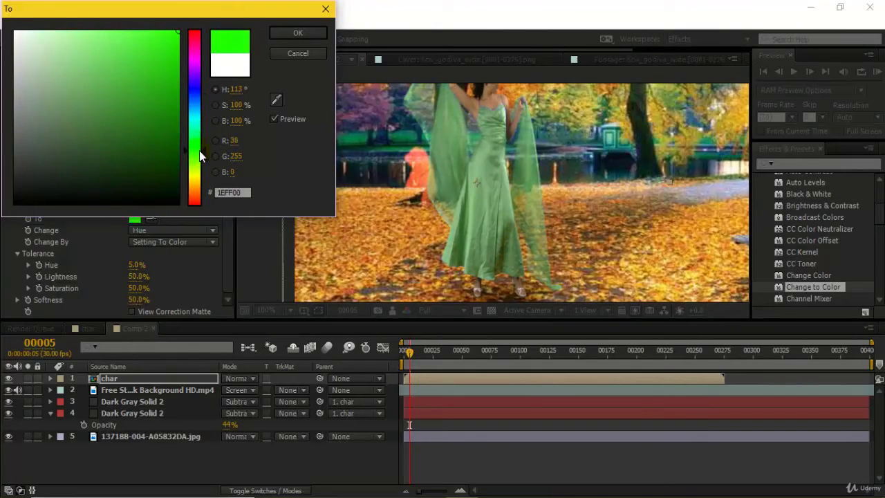
Confirm bright green 1EFF00 as the Change to Color target.
{"action": "left_click", "coordinate": [297, 34]}
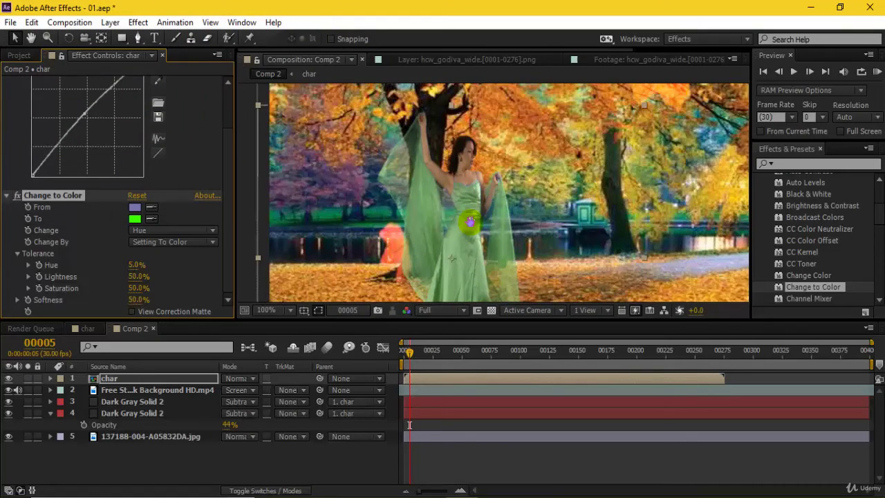
{"action": "scroll", "coordinate": [517, 219], "scroll_direction": "down", "scroll_amount": 2}
{"action": "scroll", "coordinate": [518, 187], "scroll_direction": "up", "scroll_amount": 2}
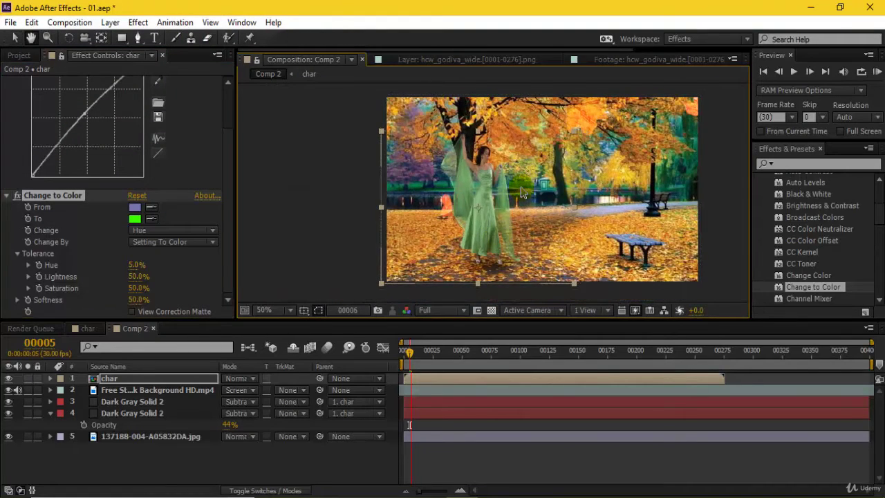
Preview the composite in a maximized viewer, stopping at frame 38, then restore the panels.
{"action": "key", "text": "grave"}
{"action": "left_click_drag", "start_coordinate": [491, 230], "coordinate": [435, 262]}
{"action": "key", "text": "space"}
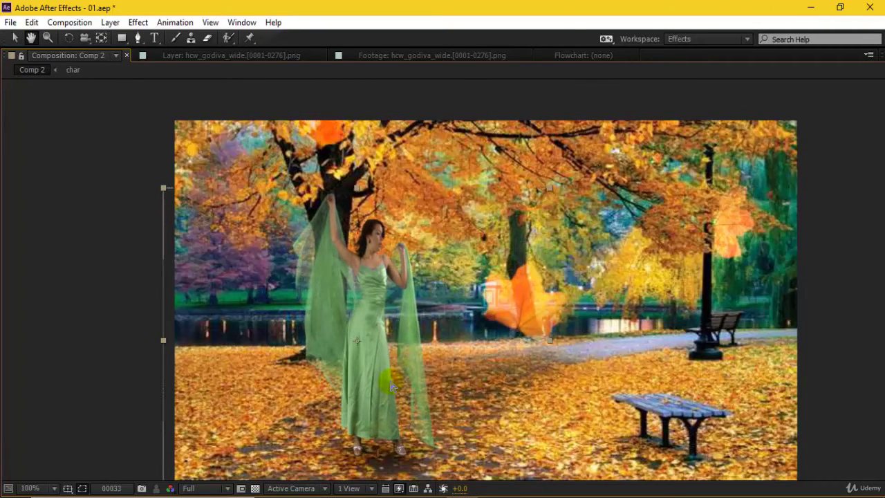
{"action": "key", "text": "space"}
{"action": "key", "text": "v"}
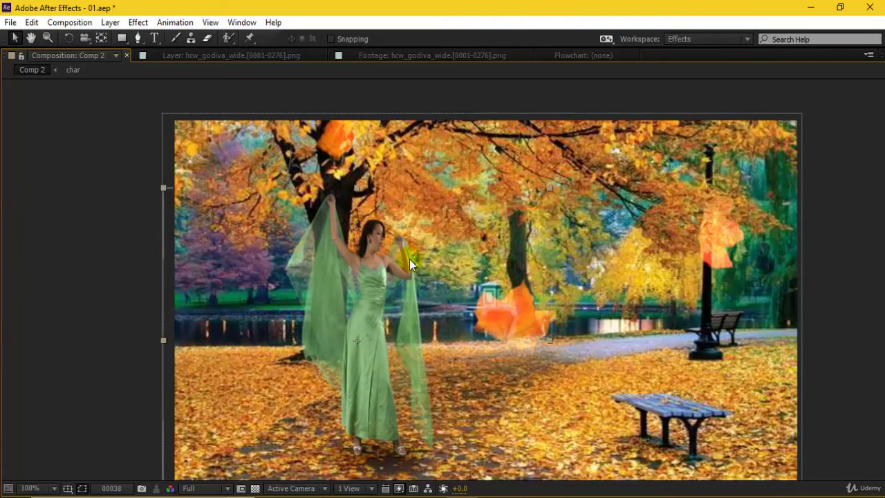
{"action": "key", "text": "grave"}
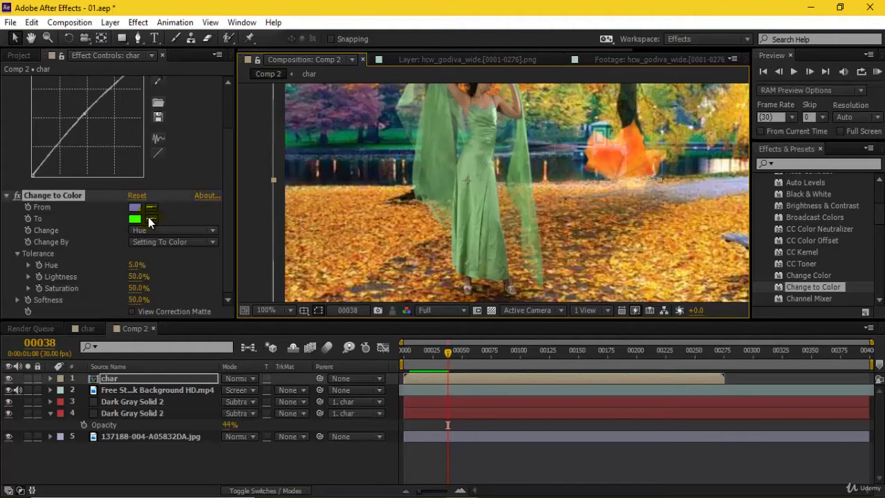
Try the Change options for Change to Color, settling on Hue only.
{"action": "left_click", "coordinate": [177, 230]}
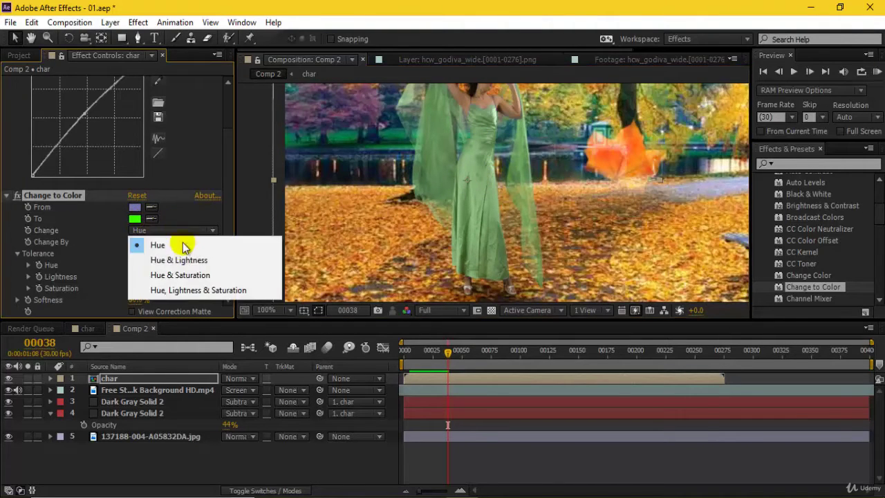
{"action": "left_click", "coordinate": [183, 257]}
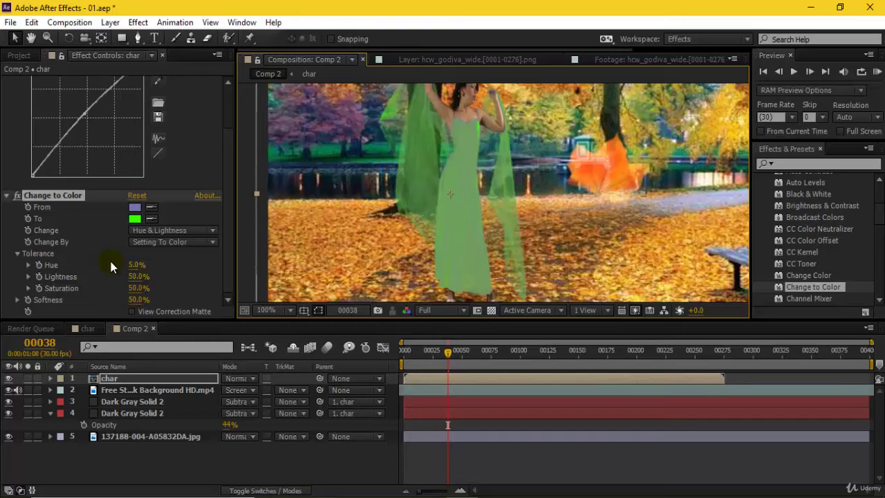
{"action": "left_click", "coordinate": [184, 229]}
{"action": "left_click", "coordinate": [189, 273]}
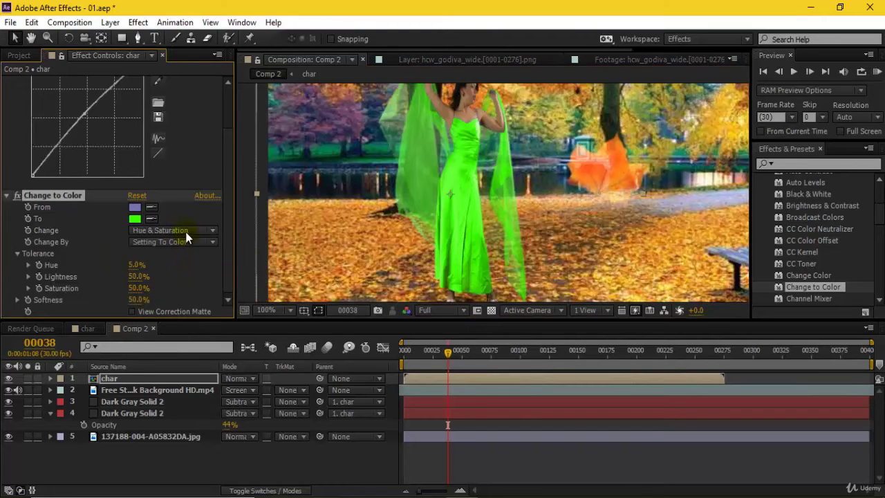
{"action": "left_click", "coordinate": [185, 231]}
{"action": "left_click", "coordinate": [185, 291]}
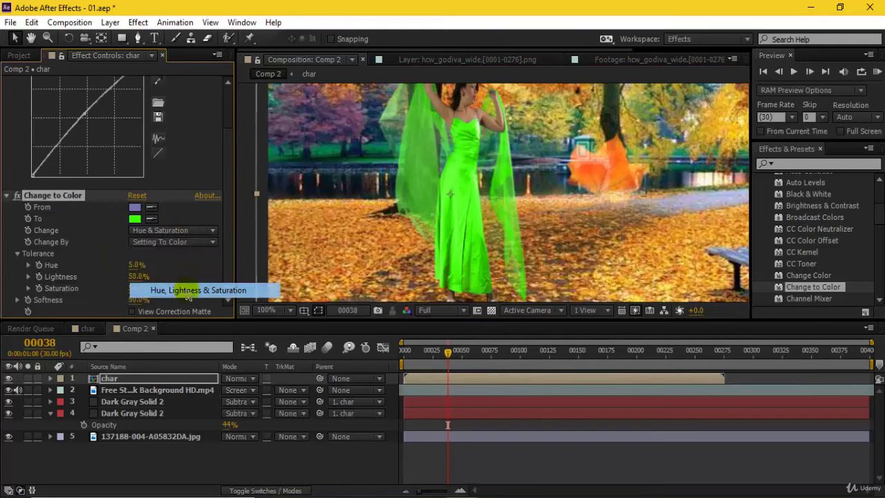
{"action": "left_click", "coordinate": [181, 231]}
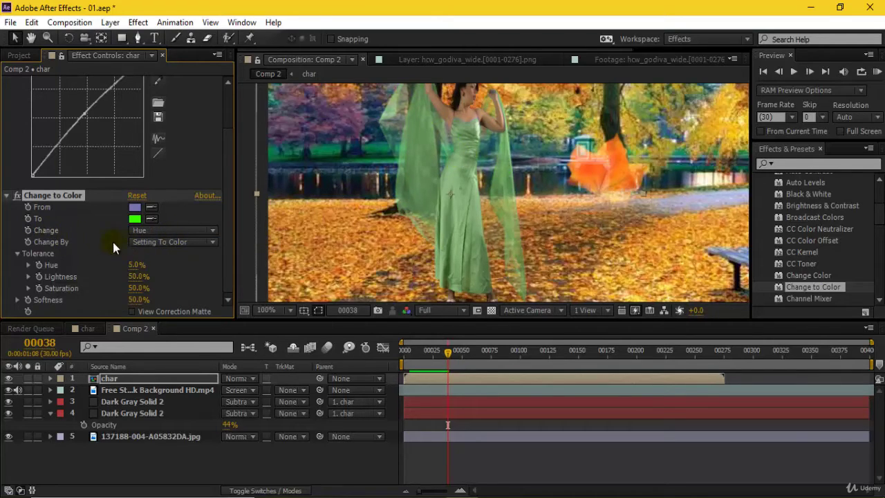
Try Change By: Transforming To Color, then return to Setting To Color.
{"action": "left_click", "coordinate": [179, 241]}
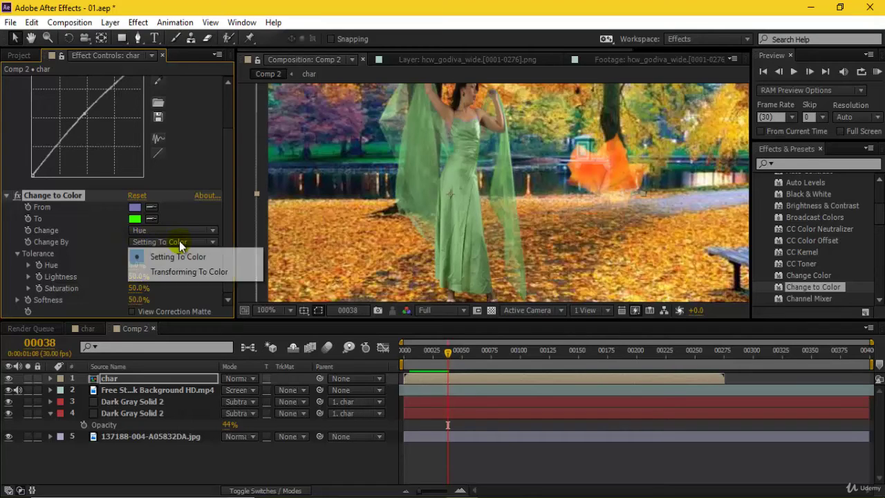
{"action": "left_click", "coordinate": [191, 272]}
{"action": "left_click", "coordinate": [183, 242]}
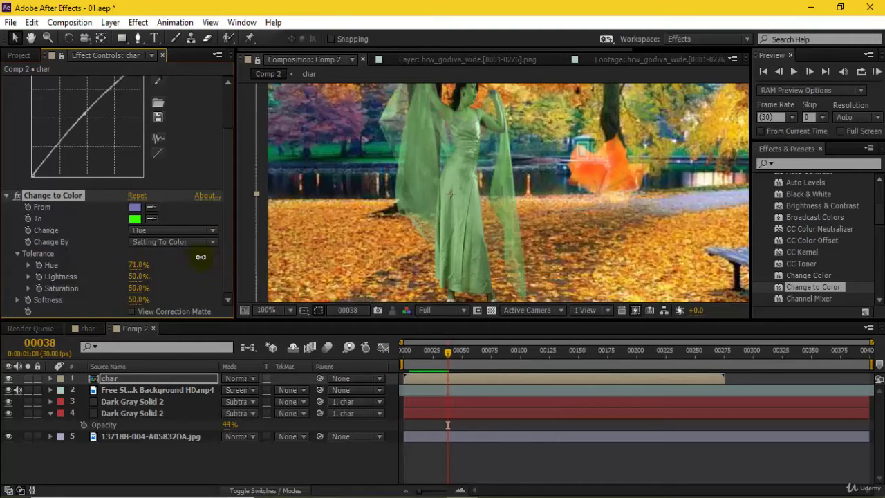
Zoom in on the dress and scrub the Change to Color hue tolerance to 37%.
{"action": "scroll", "coordinate": [456, 159], "scroll_direction": "up", "scroll_amount": 2}
{"action": "scroll", "coordinate": [456, 207], "scroll_direction": "up", "scroll_amount": 2}
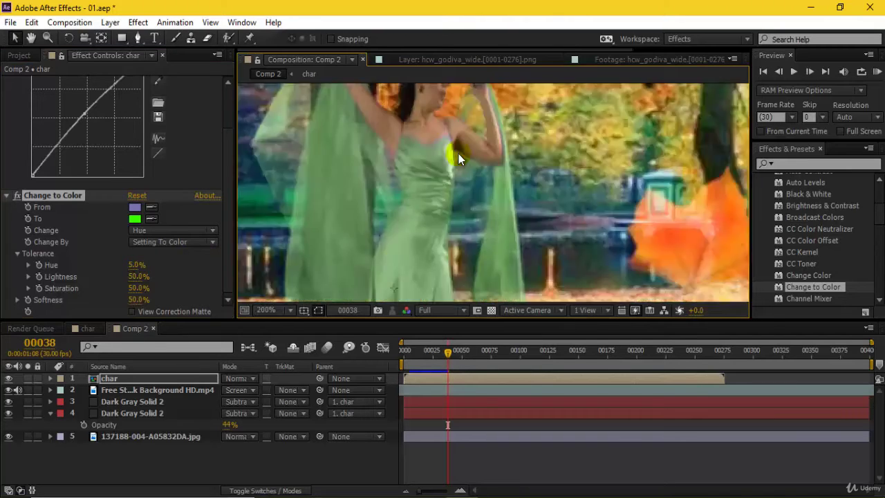
{"action": "scroll", "coordinate": [378, 189], "scroll_direction": "down", "scroll_amount": 2}
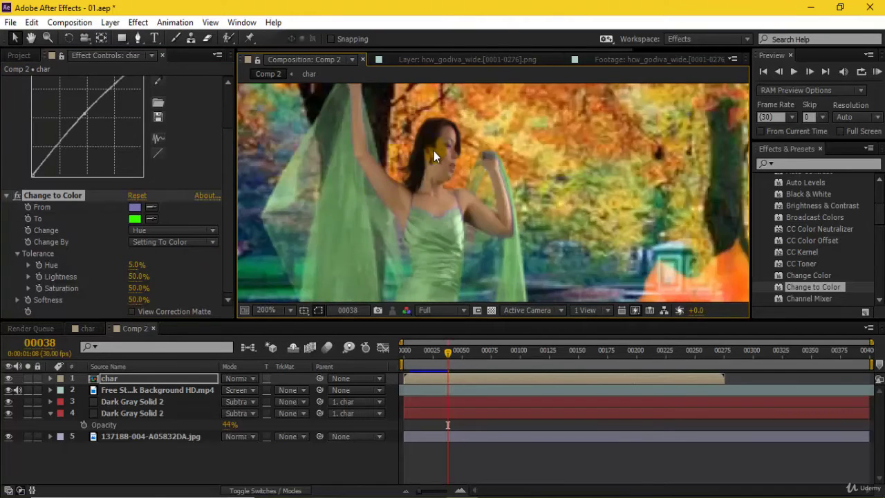
{"action": "scroll", "coordinate": [432, 166], "scroll_direction": "down", "scroll_amount": 2}
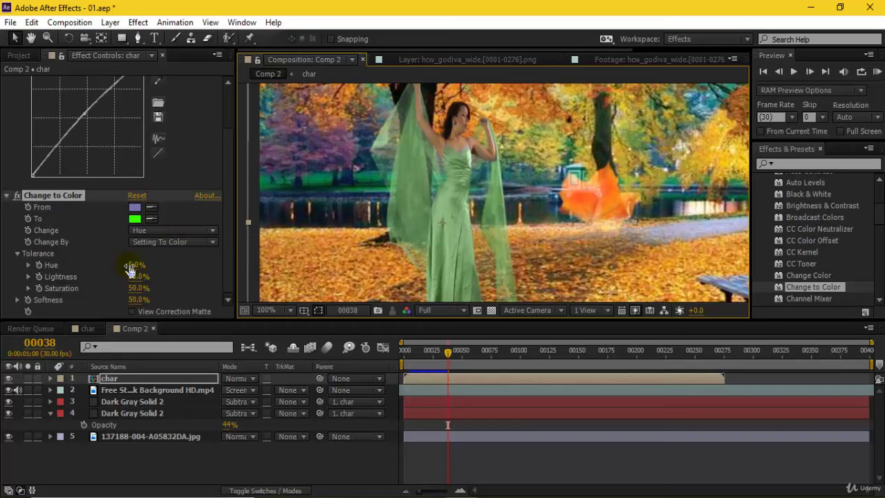
{"action": "left_click", "coordinate": [131, 266]}
{"action": "left_click_drag", "start_coordinate": [134, 269], "coordinate": [152, 263]}
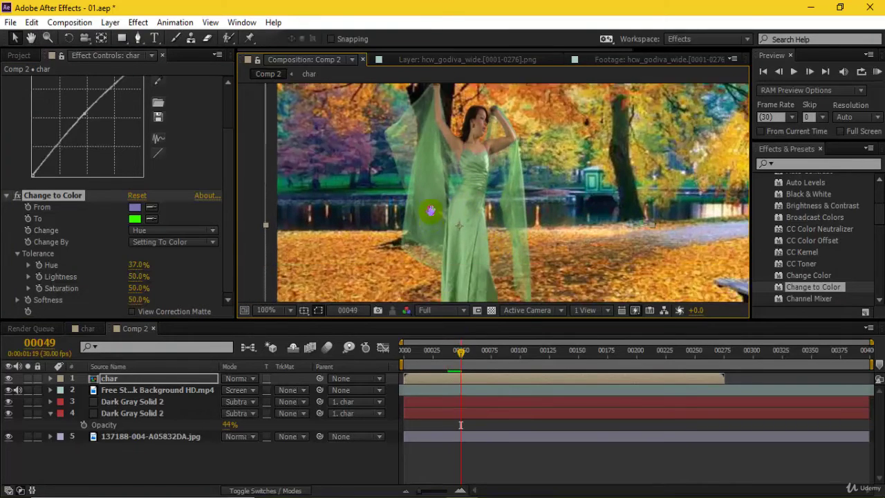
Restart the preview from the first frame and inspect the green dress.
{"action": "left_click", "coordinate": [435, 374]}
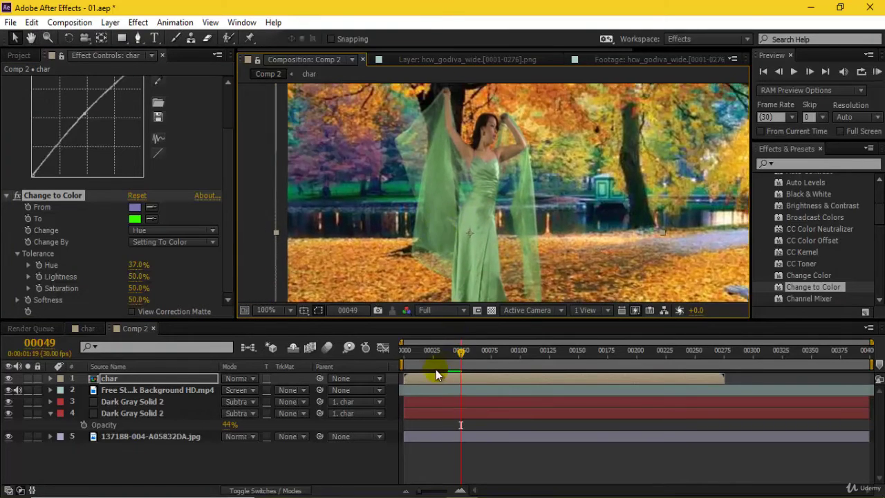
{"action": "left_click", "coordinate": [349, 347]}
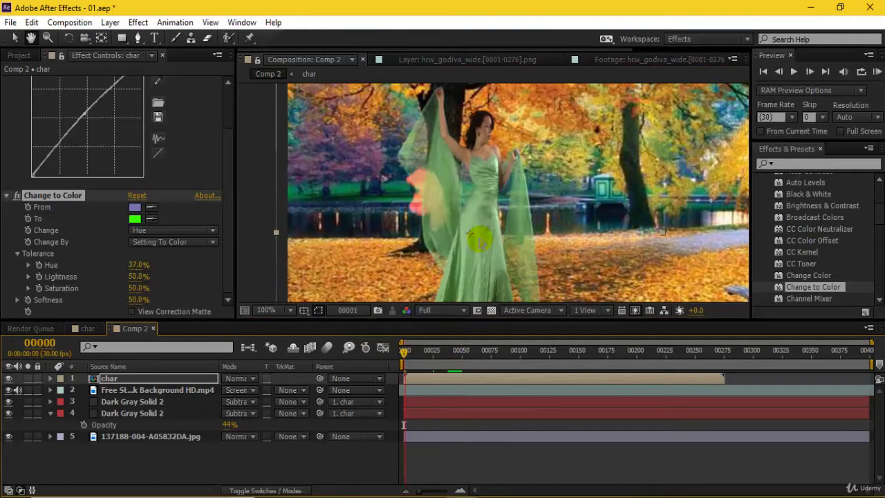
{"action": "left_click", "coordinate": [479, 239]}
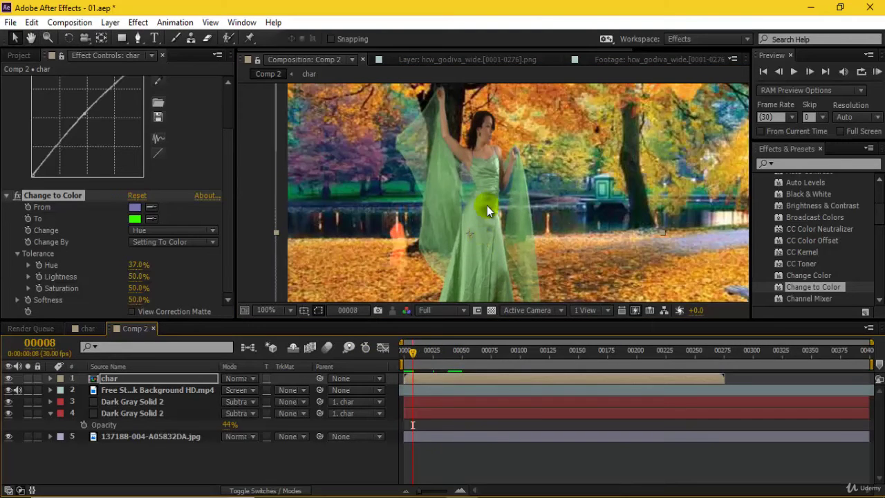
{"action": "scroll", "coordinate": [473, 188], "scroll_direction": "up", "scroll_amount": 2}
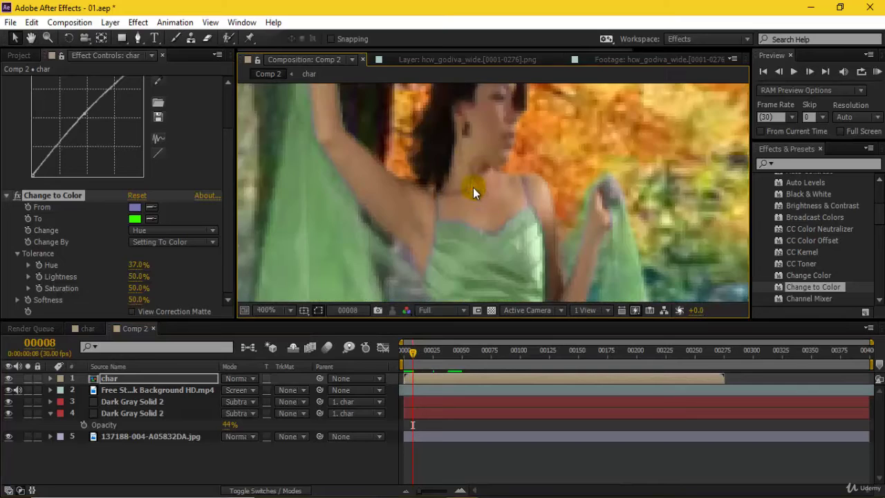
{"action": "scroll", "coordinate": [356, 202], "scroll_direction": "down", "scroll_amount": 2}
{"action": "scroll", "coordinate": [470, 228], "scroll_direction": "down", "scroll_amount": 2}
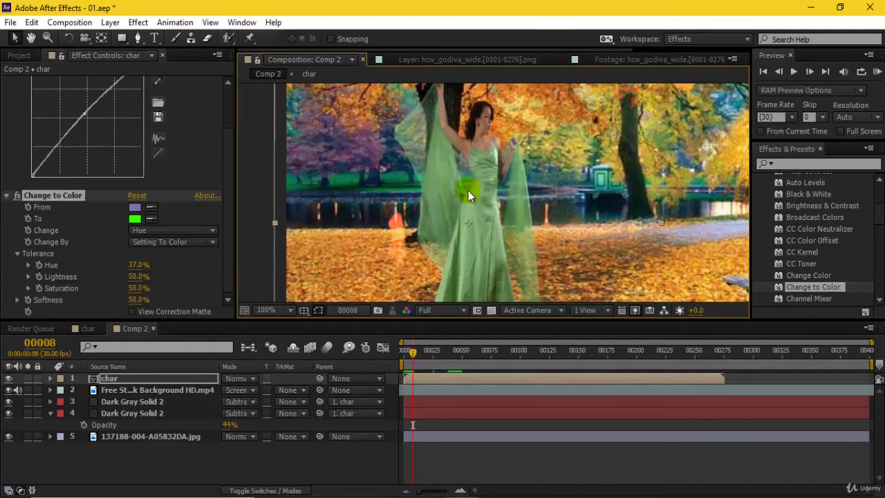
{"action": "scroll", "coordinate": [494, 239], "scroll_direction": "down", "scroll_amount": 1}
{"action": "scroll", "coordinate": [504, 207], "scroll_direction": "down", "scroll_amount": 2}
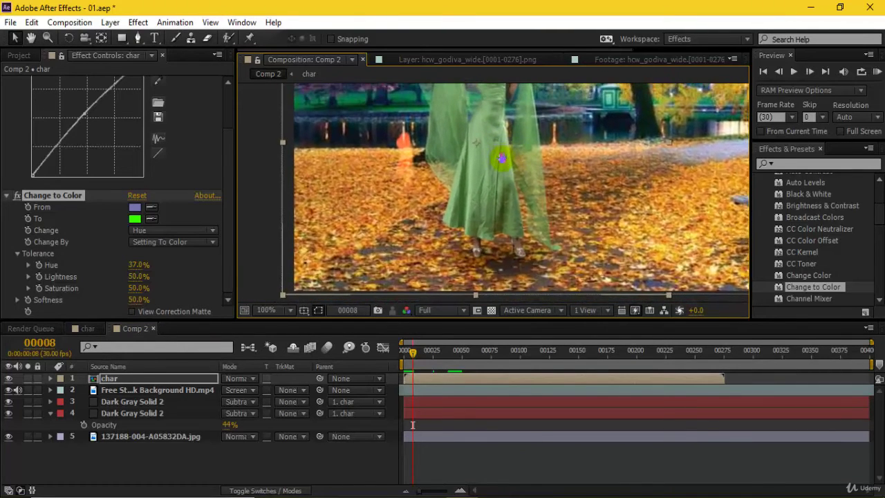
{"action": "scroll", "coordinate": [499, 171], "scroll_direction": "up", "scroll_amount": 3}
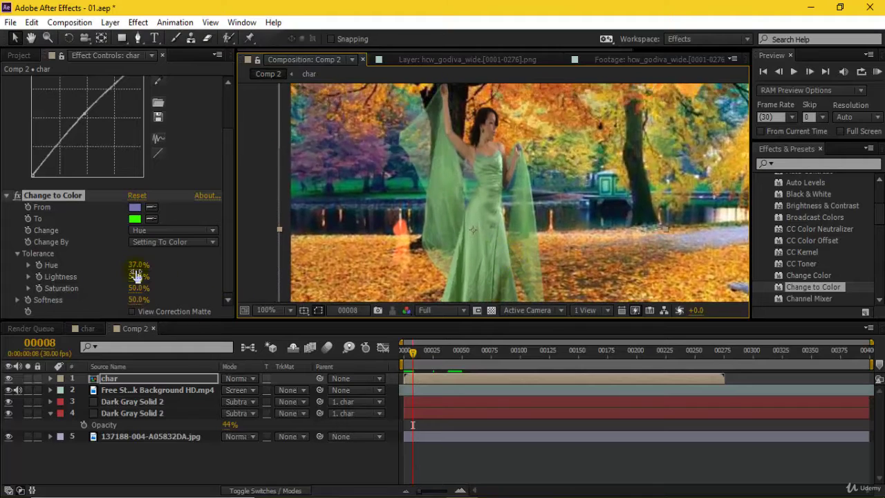
Scrub the Change to Color tolerances to lightness 67.5% and saturation 68%.
{"action": "mouse_move", "coordinate": [136, 275]}
{"action": "left_mouse_down"}
{"action": "mouse_move", "coordinate": [130, 282]}
{"action": "mouse_move", "coordinate": [137, 276]}
{"action": "left_mouse_up"}
{"action": "mouse_move", "coordinate": [49, 292]}
{"action": "left_mouse_down"}
{"action": "mouse_move", "coordinate": [31, 287]}
{"action": "mouse_move", "coordinate": [69, 296]}
{"action": "left_mouse_up"}
{"action": "left_click_drag", "start_coordinate": [429, 249], "coordinate": [427, 212]}
{"action": "left_click_drag", "start_coordinate": [137, 276], "coordinate": [201, 296]}
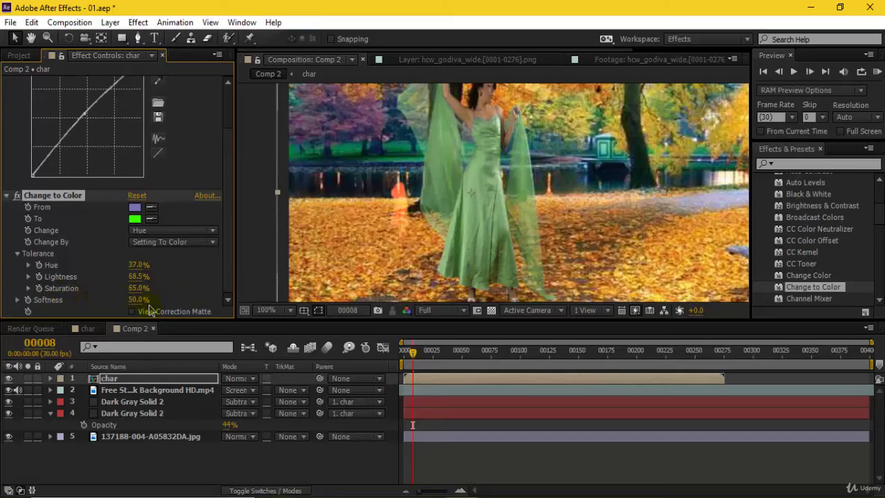
{"action": "mouse_move", "coordinate": [138, 300]}
{"action": "left_mouse_down"}
{"action": "mouse_move", "coordinate": [146, 296]}
{"action": "mouse_move", "coordinate": [144, 311]}
{"action": "left_mouse_up"}
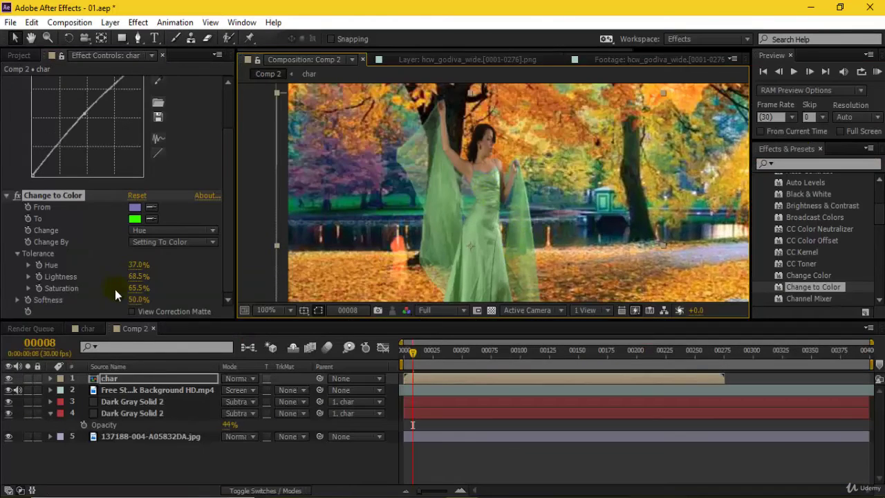
{"action": "mouse_move", "coordinate": [161, 280]}
{"action": "left_mouse_down"}
{"action": "mouse_move", "coordinate": [110, 288]}
{"action": "mouse_move", "coordinate": [136, 288]}
{"action": "left_mouse_up"}
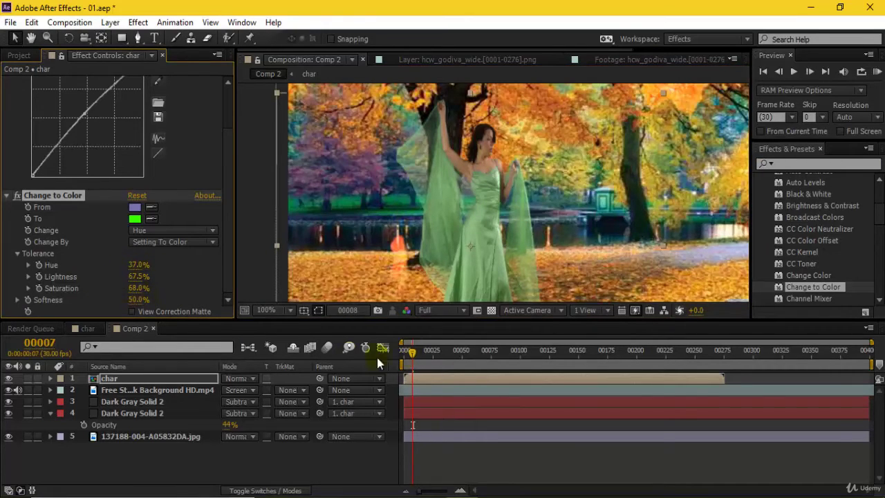
Play Comp 2 from the start in a maximized Composition viewer with the layer deselected.
{"action": "key", "text": "Home"}
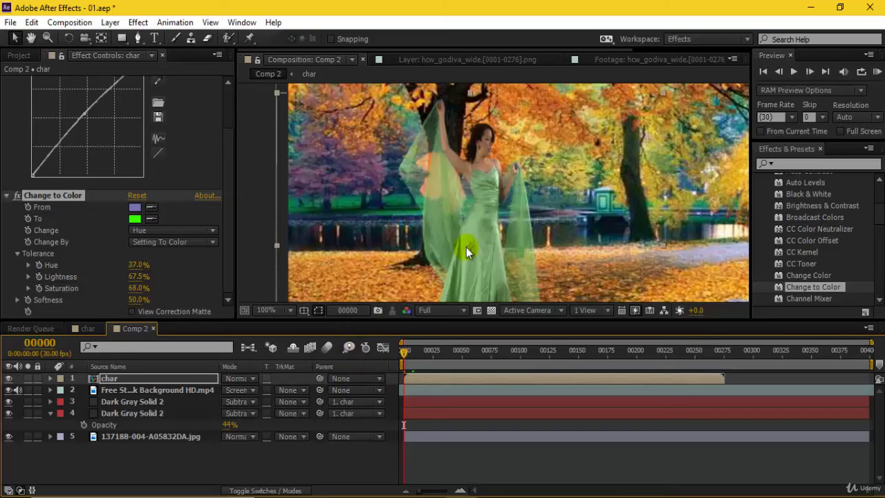
{"action": "key", "text": "grave"}
{"action": "key", "text": "space"}
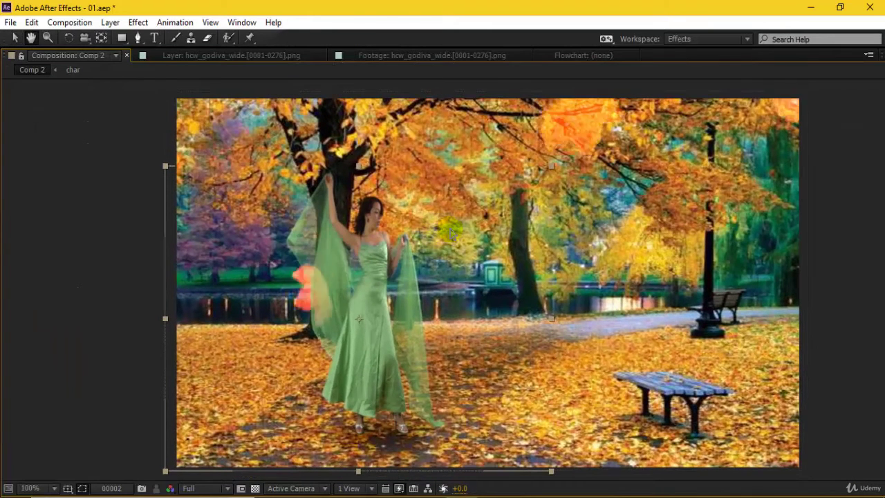
{"action": "left_click", "coordinate": [64, 172]}
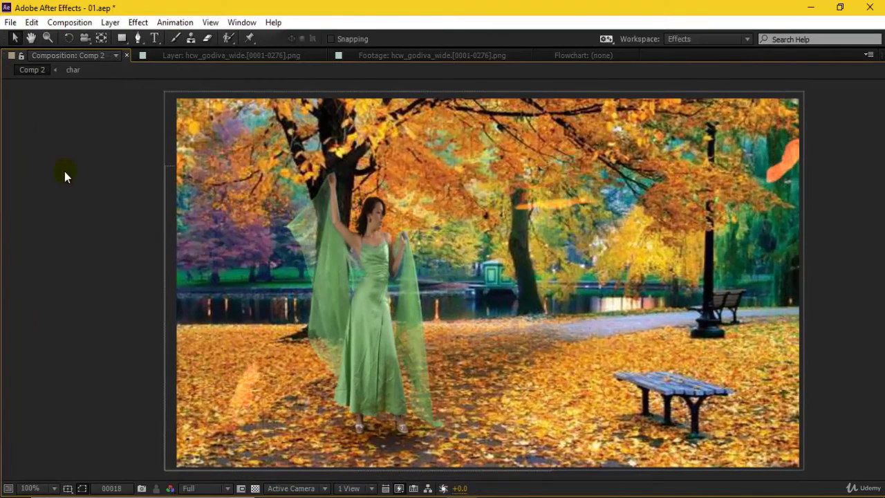
{"action": "key", "text": "grave"}
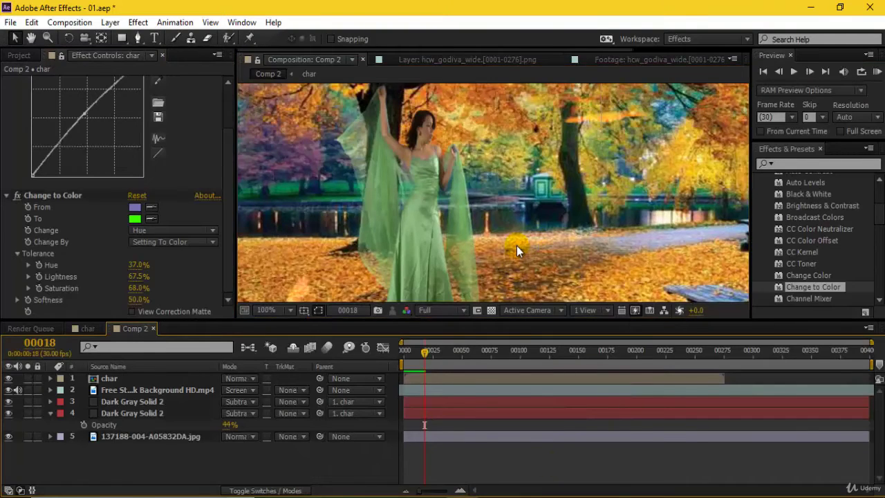
{"action": "key", "text": "grave"}
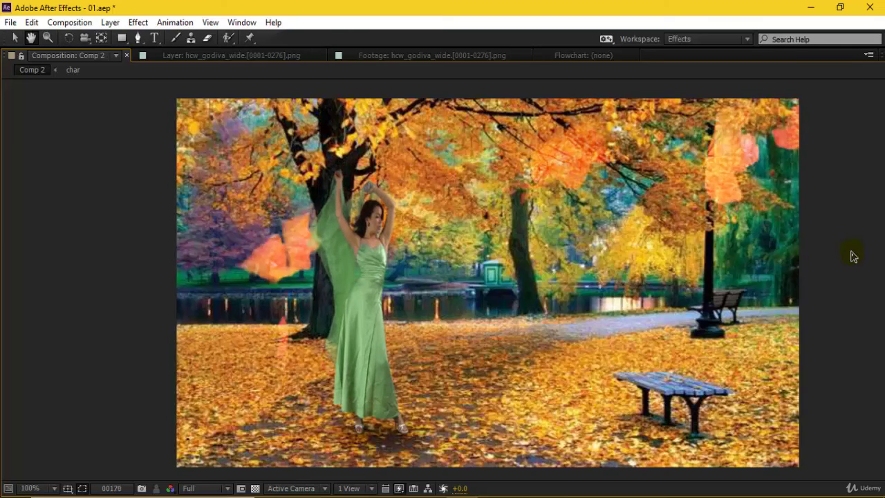
Halt playback at frame 185, restore the panel layout, and reselect the Change to Color effect.
{"action": "left_click", "coordinate": [342, 337]}
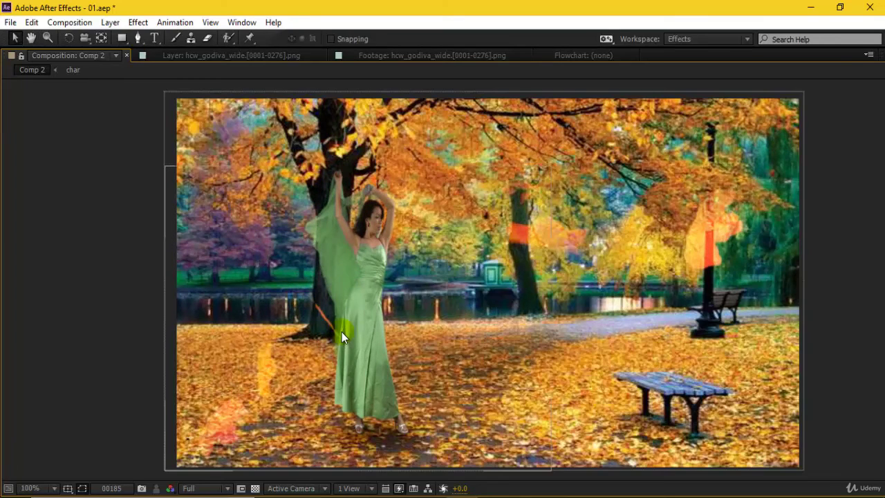
{"action": "key", "text": "grave"}
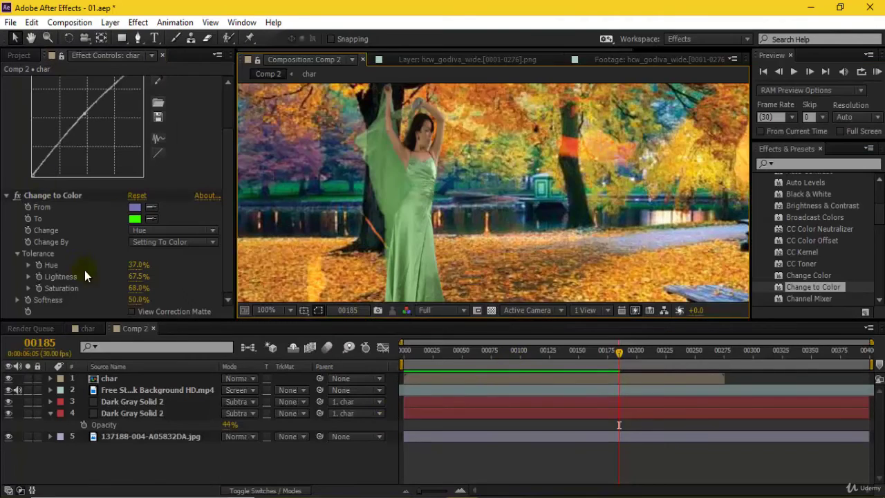
{"action": "left_click", "coordinate": [55, 195]}
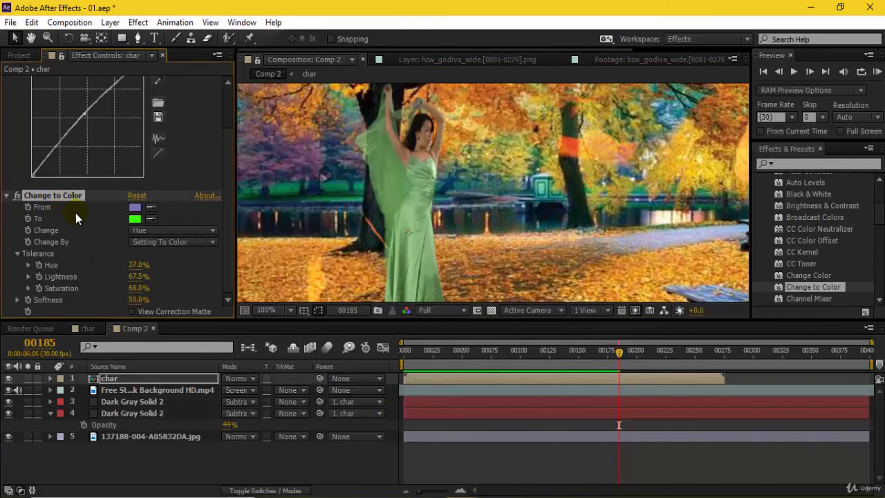